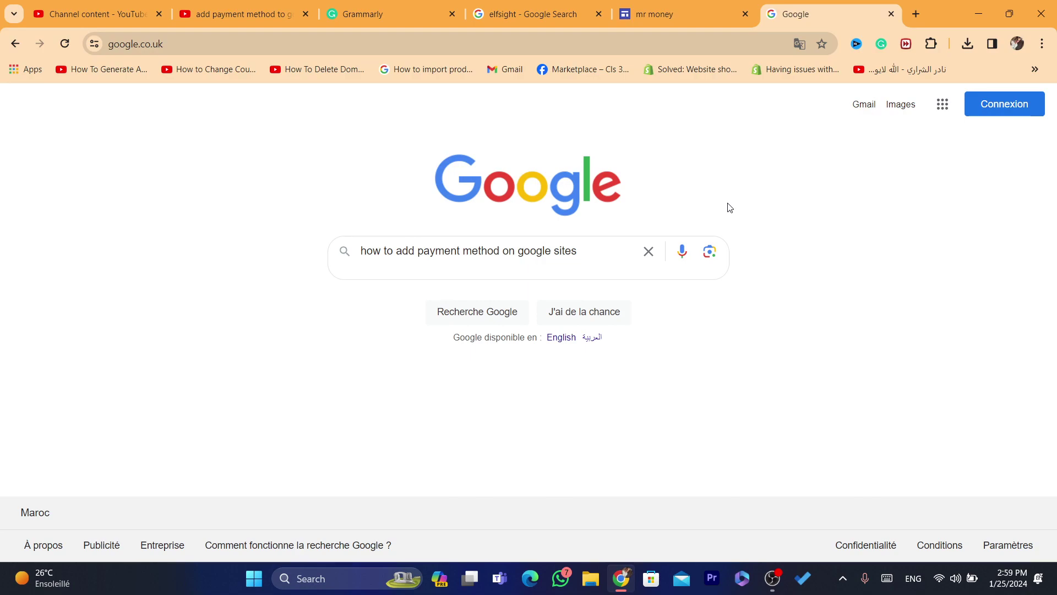
# Step: Look through the open tabs, then settle on the mr money Google Sites editor
pyautogui.moveTo(681, 5)
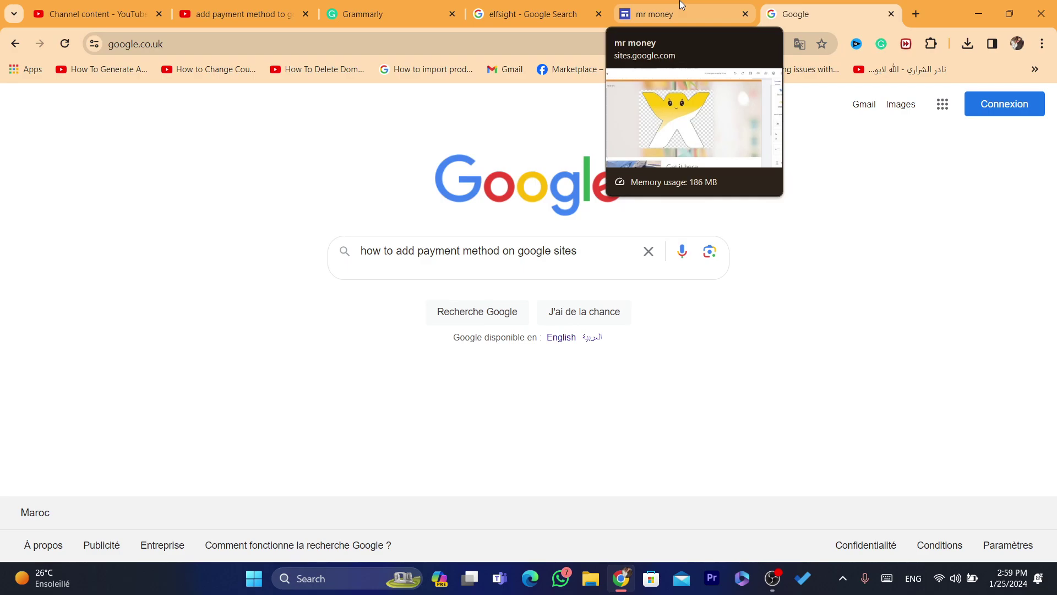
pyautogui.click(681, 7)
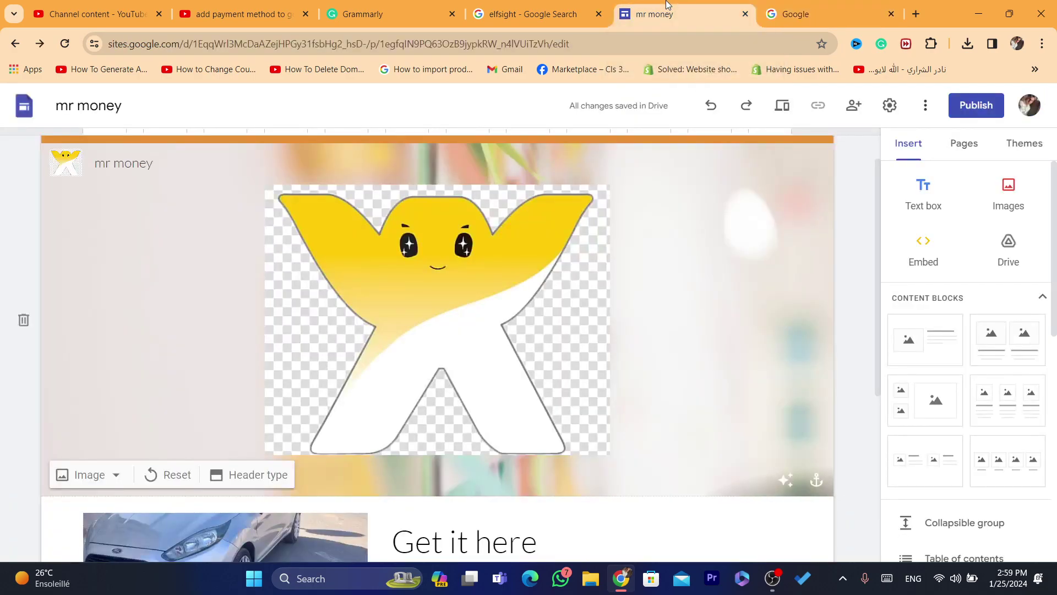
pyautogui.click(503, 6)
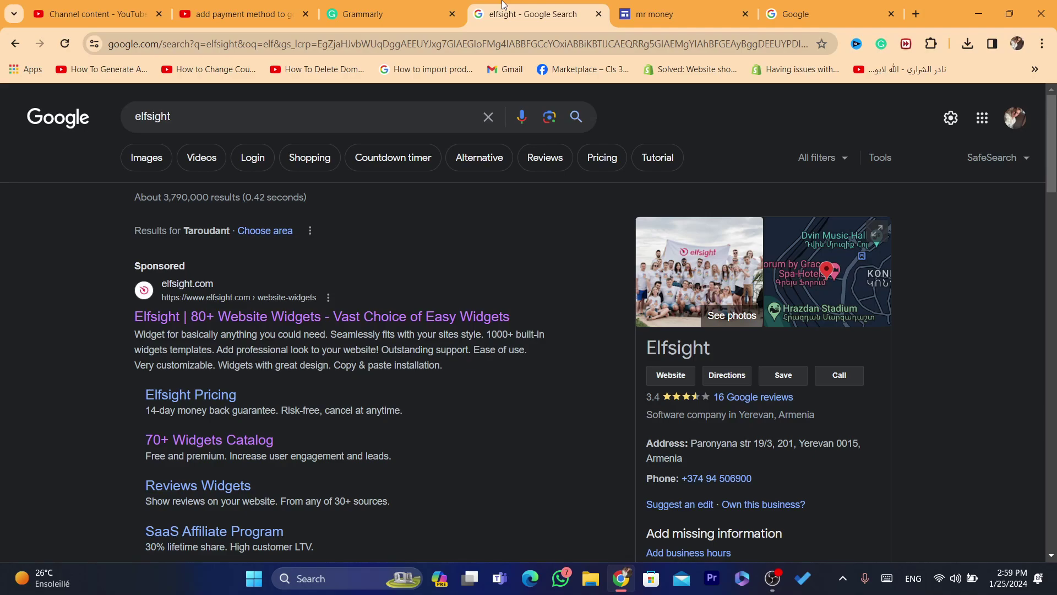
pyautogui.click(773, 7)
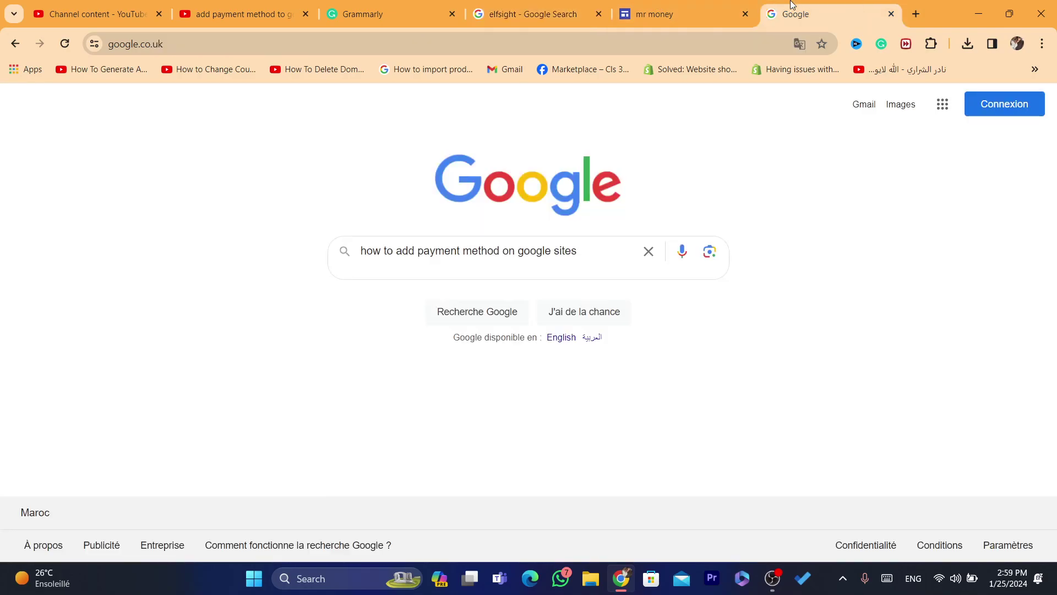
pyautogui.click(683, 8)
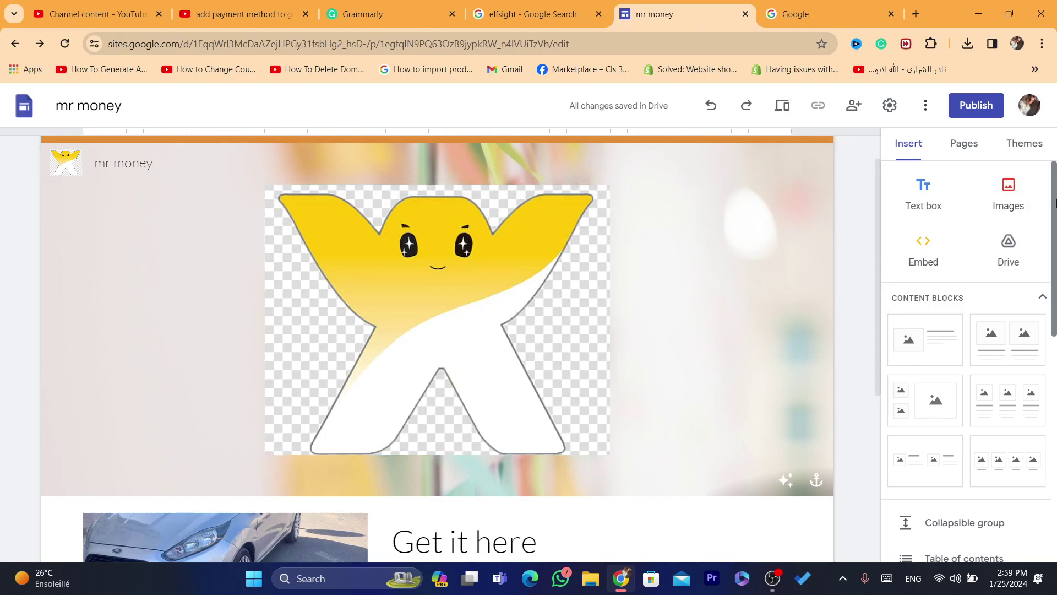
# Step: Scroll down to the car image and 'Get it here' section, then return to the elfsight search results
pyautogui.moveTo(1055, 204); pyautogui.dragTo(1055, 317)
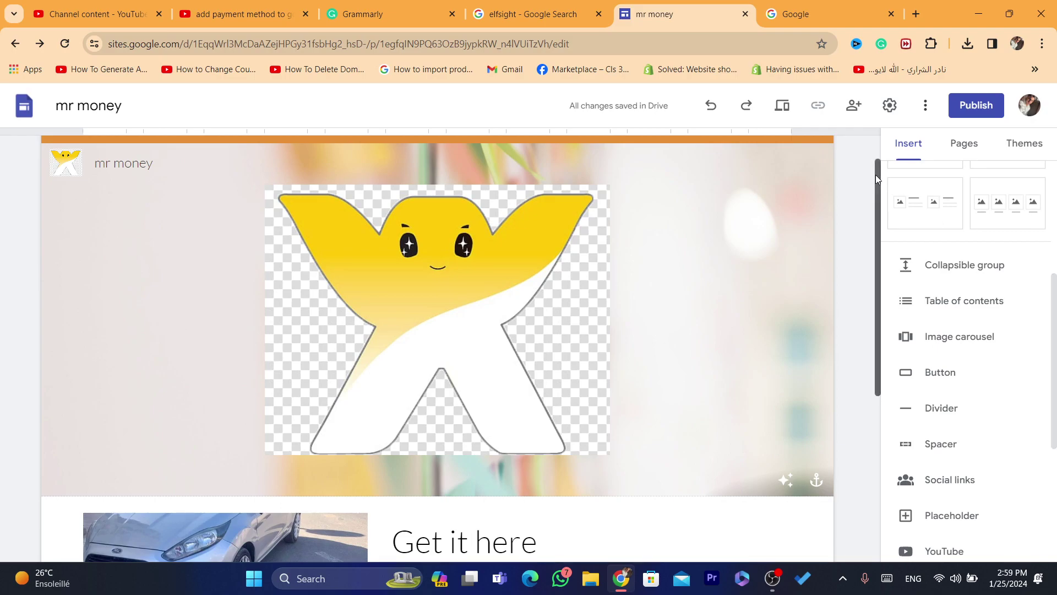
pyautogui.moveTo(875, 174); pyautogui.dragTo(881, 301)
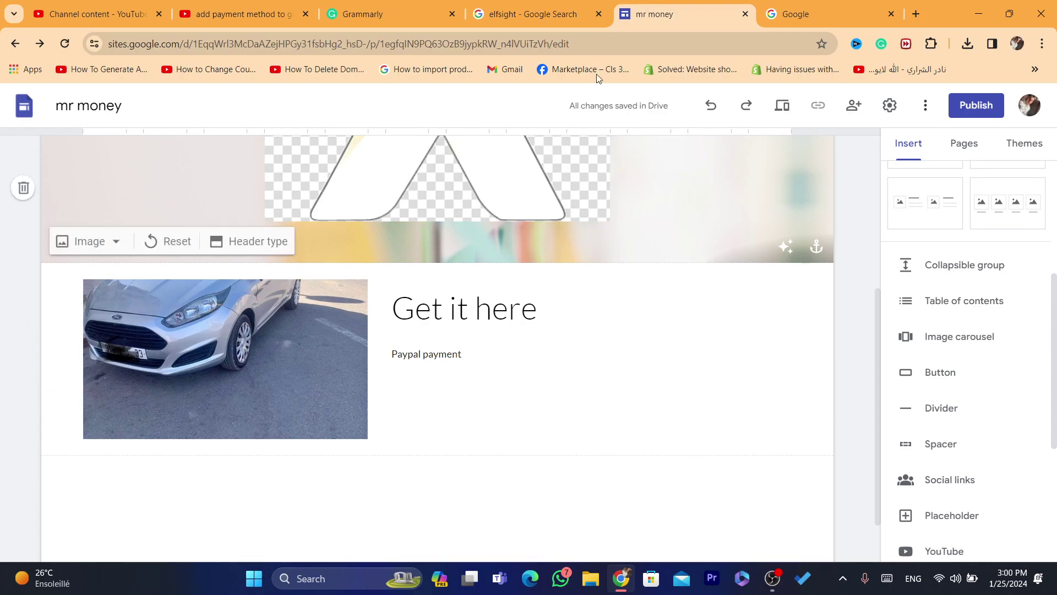
pyautogui.click(529, 14)
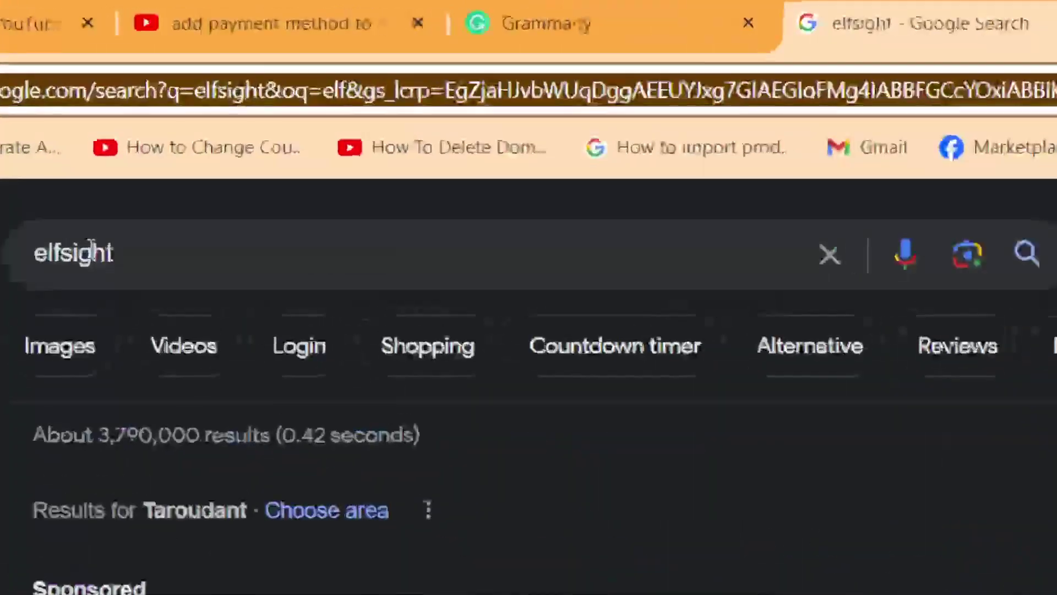
# Step: Search Google for ELFSIGHT and open the Elfsight website from the sponsored result
pyautogui.doubleClick(77, 252)
pyautogui.write('ELFSIGH')
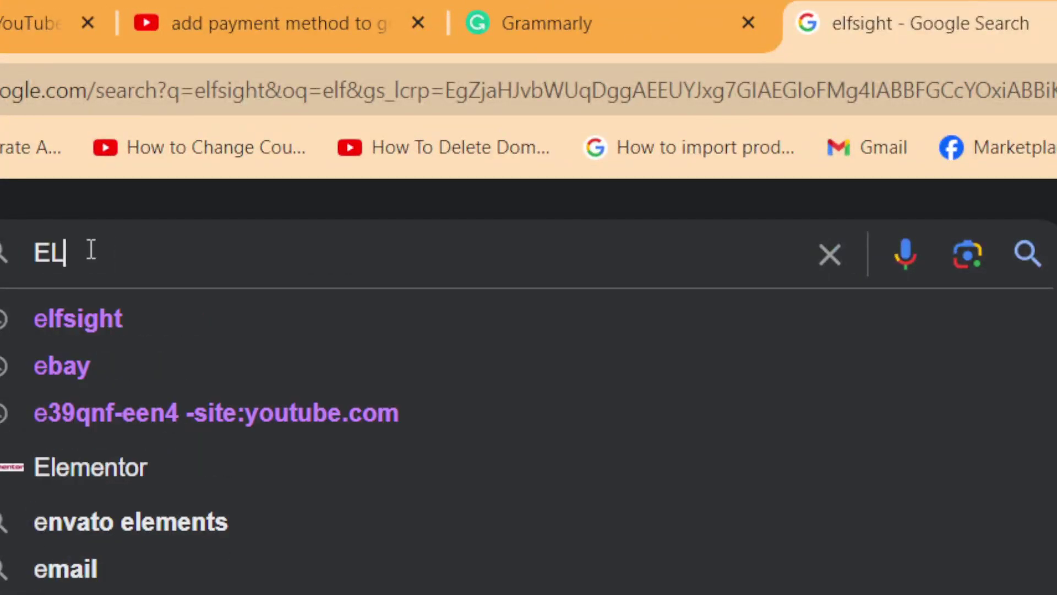
pyautogui.write('T')
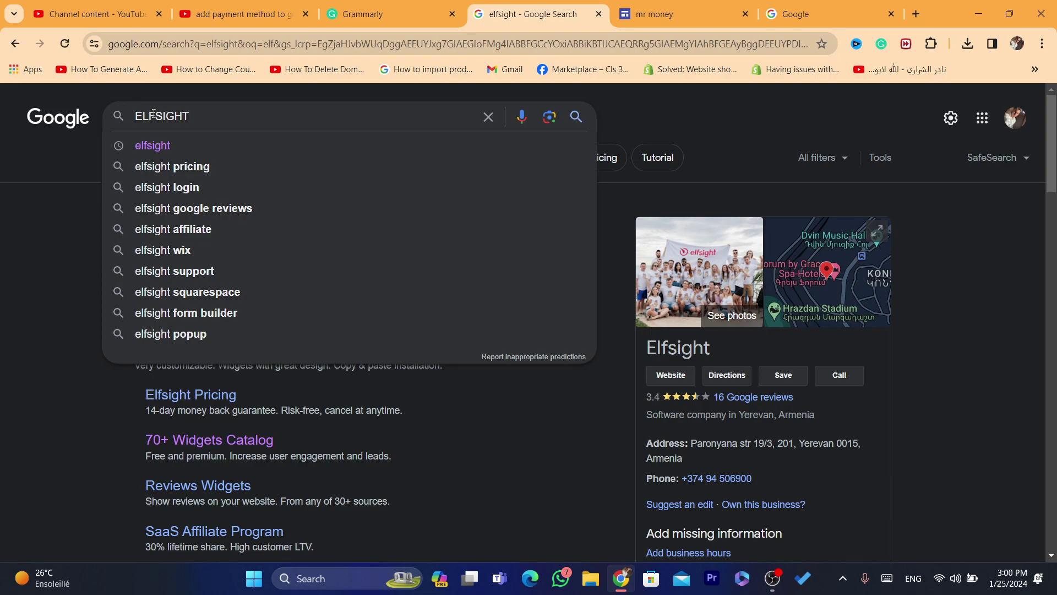
pyautogui.doubleClick(156, 115)
pyautogui.press('Return')
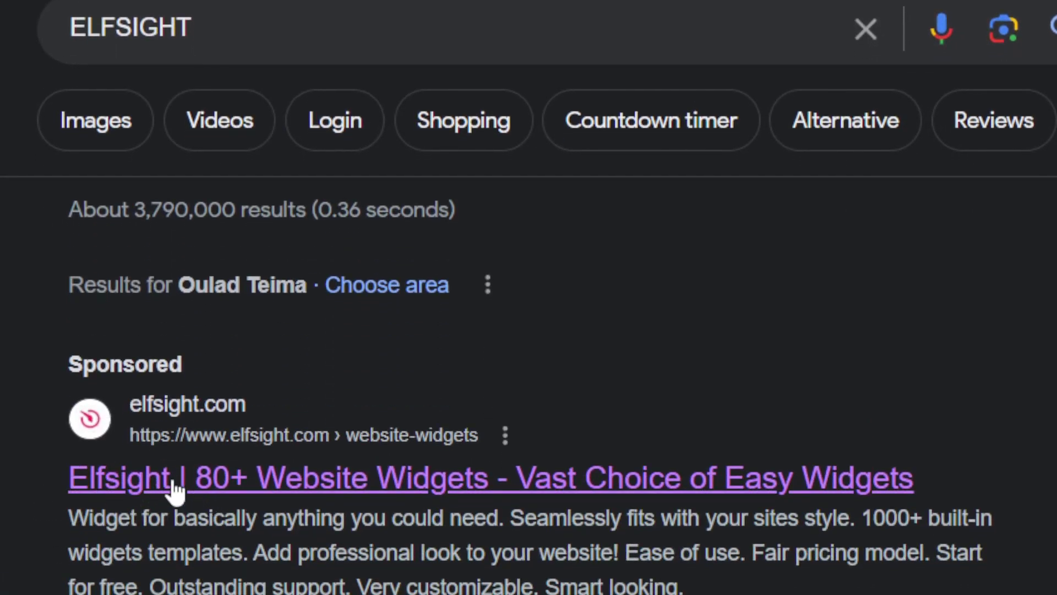
pyautogui.click(175, 495)
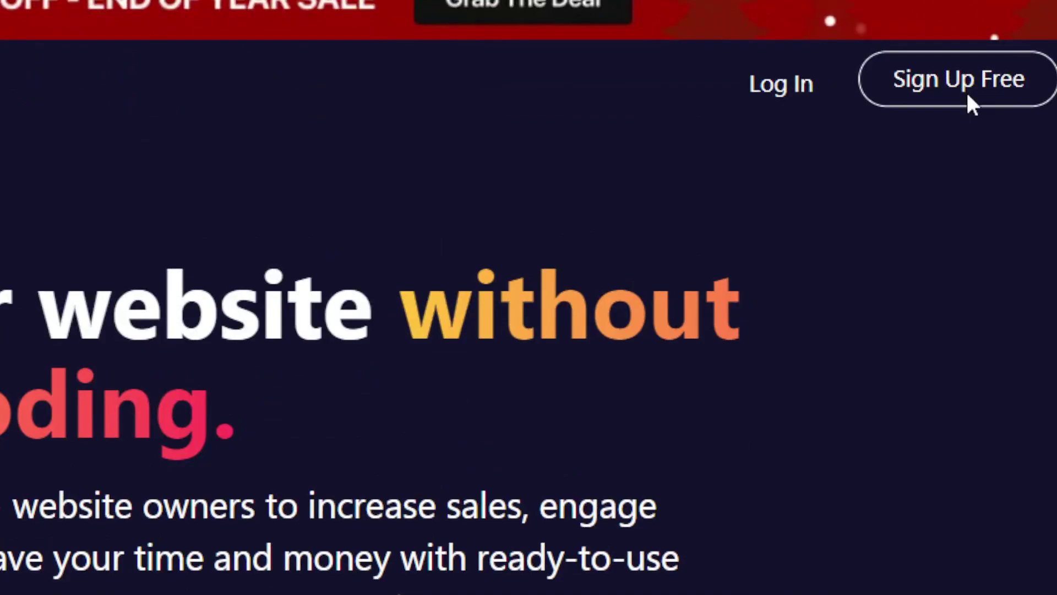
# Step: Create a free Elfsight account by signing up through Facebook
pyautogui.click(969, 102)
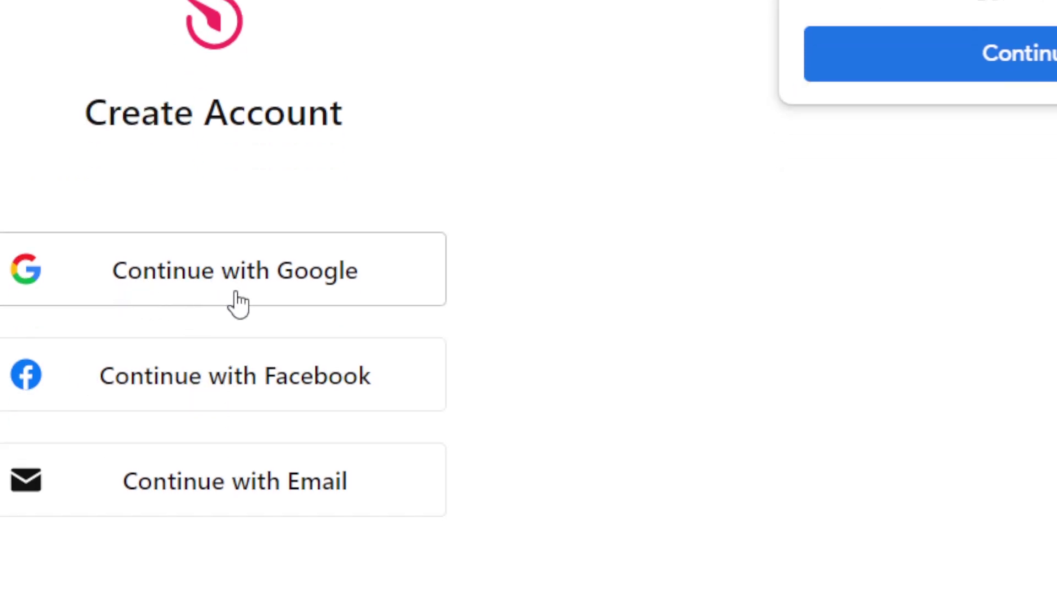
pyautogui.click(184, 397)
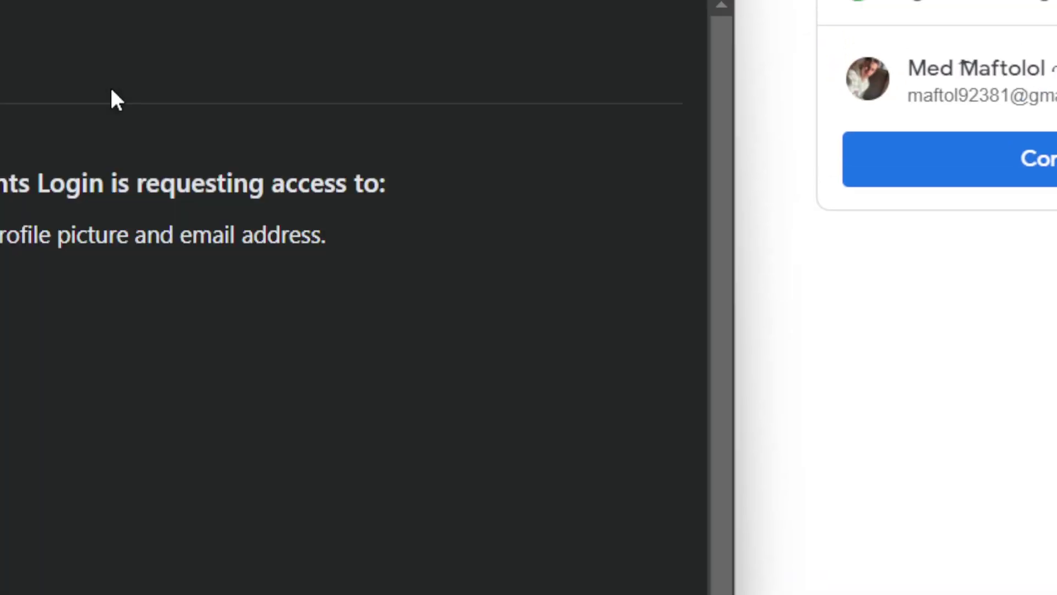
pyautogui.click(512, 430)
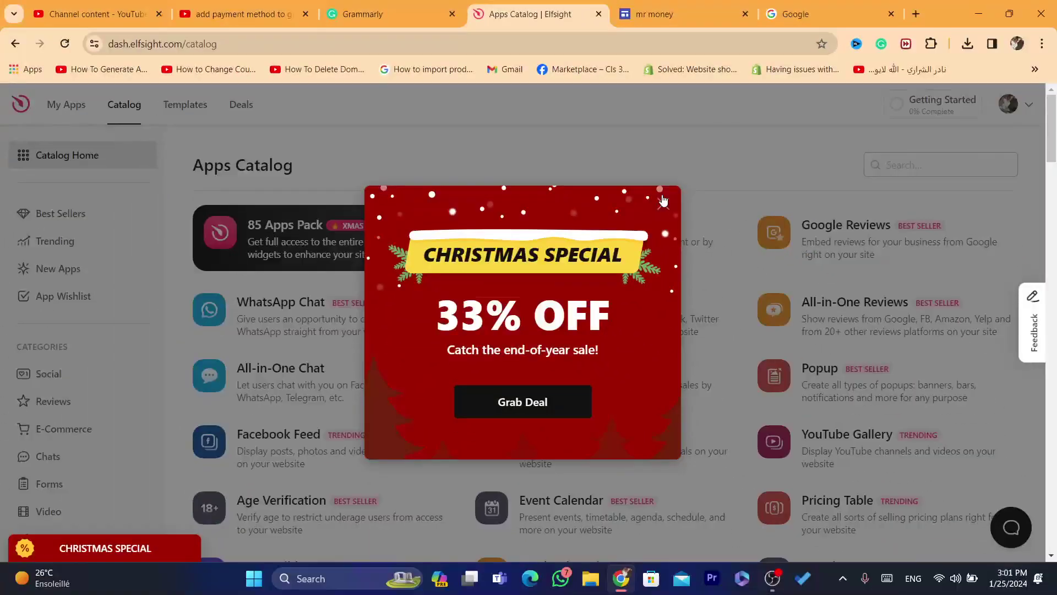
# Step: Close the Christmas Special 33% off popup and return to the Apps Catalog after checking the mr money tab
pyautogui.click(662, 200)
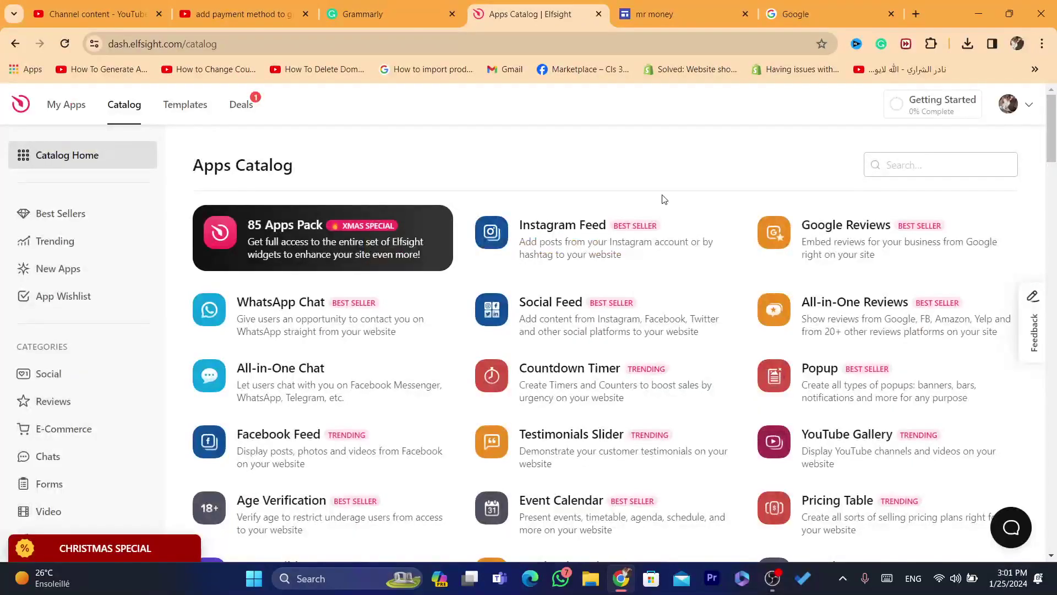
pyautogui.click(677, 14)
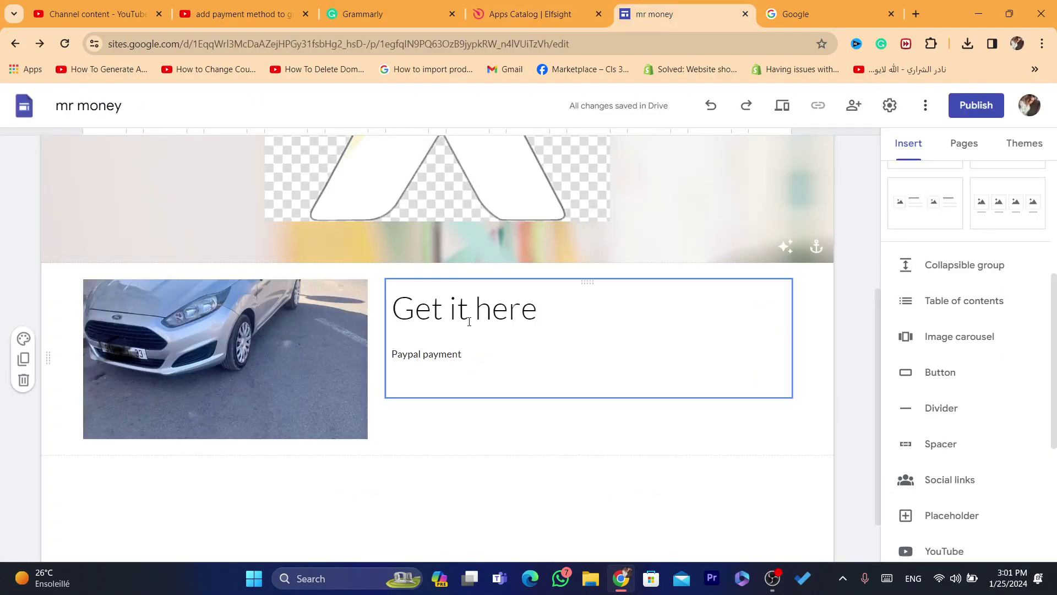
pyautogui.click(523, 6)
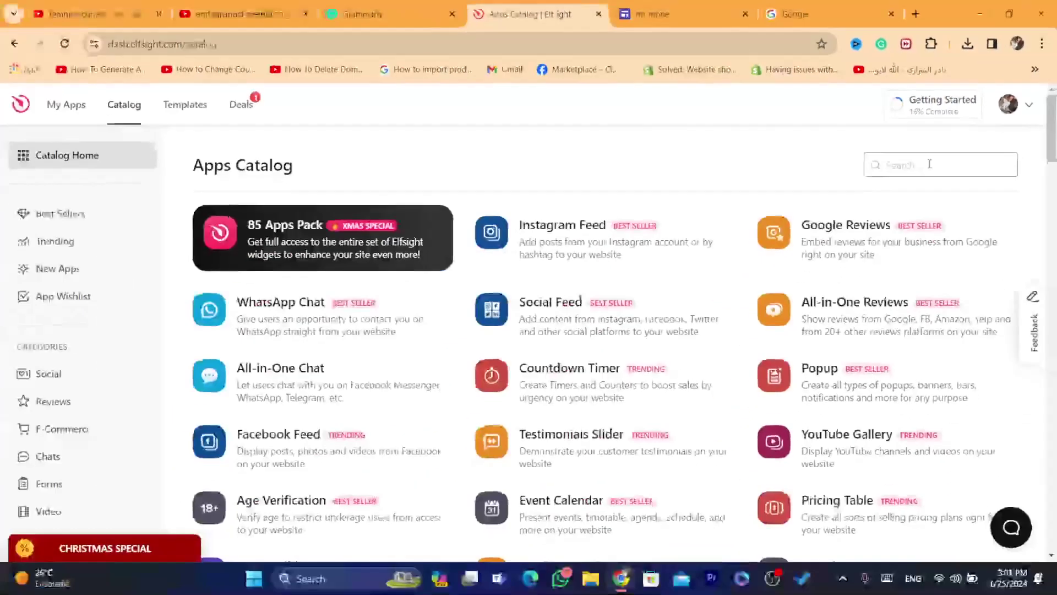
# Step: Search the catalog for 'pay' and open the PayPal Button widget
pyautogui.write('payap')
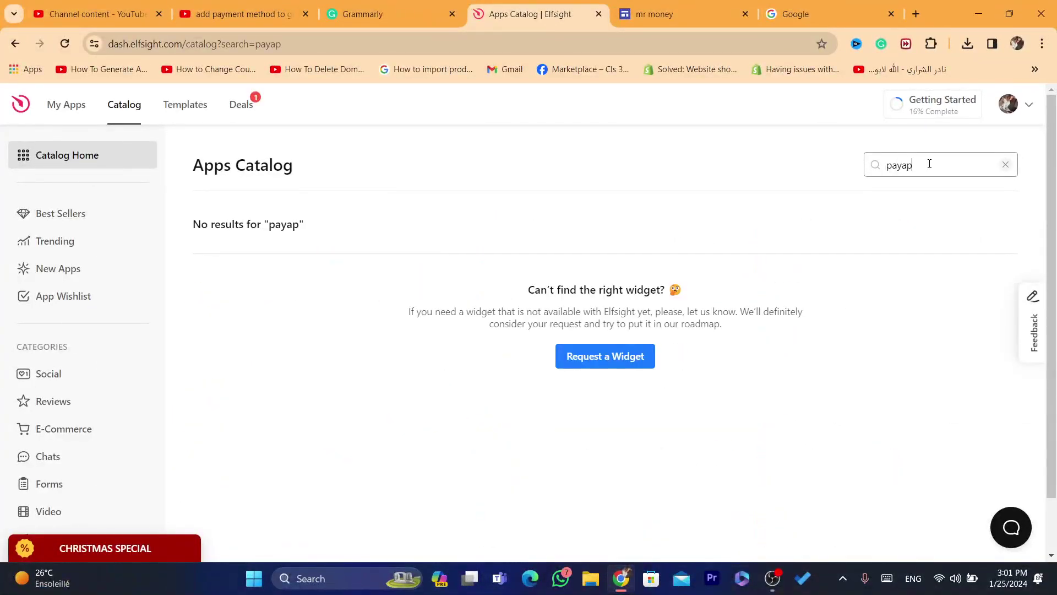
pyautogui.press('BackSpace')
pyautogui.press('BackSpace')
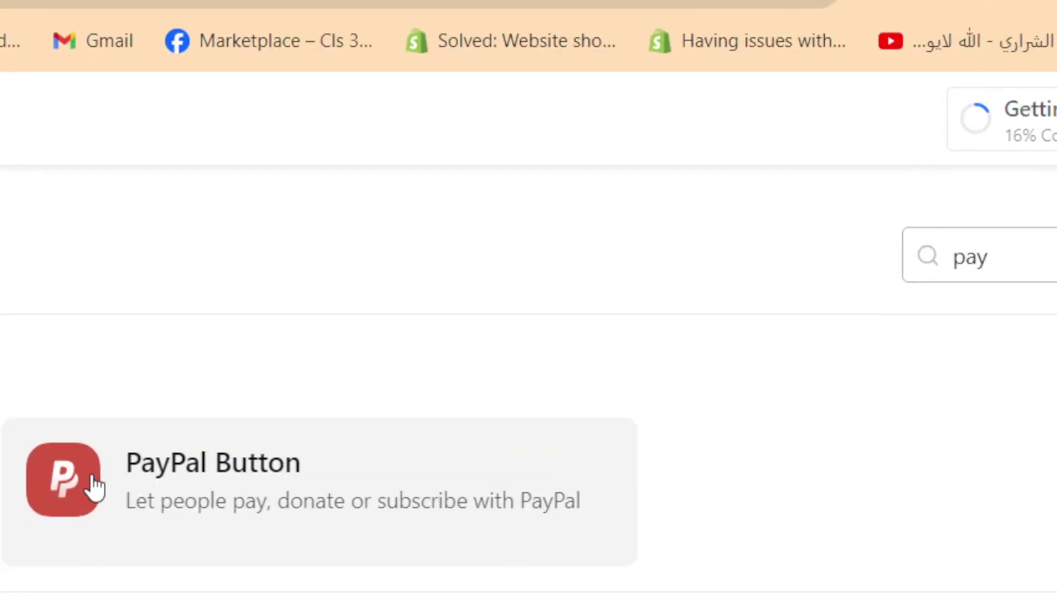
pyautogui.click(91, 486)
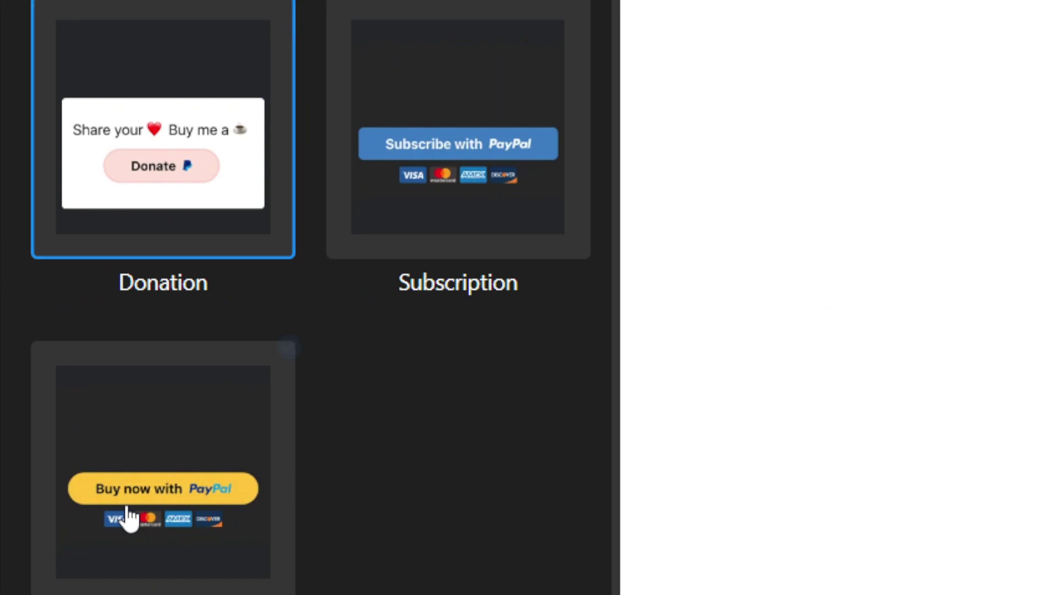
# Step: Choose the Checkout template and create the Untitled PayPal Button widget
pyautogui.click(128, 516)
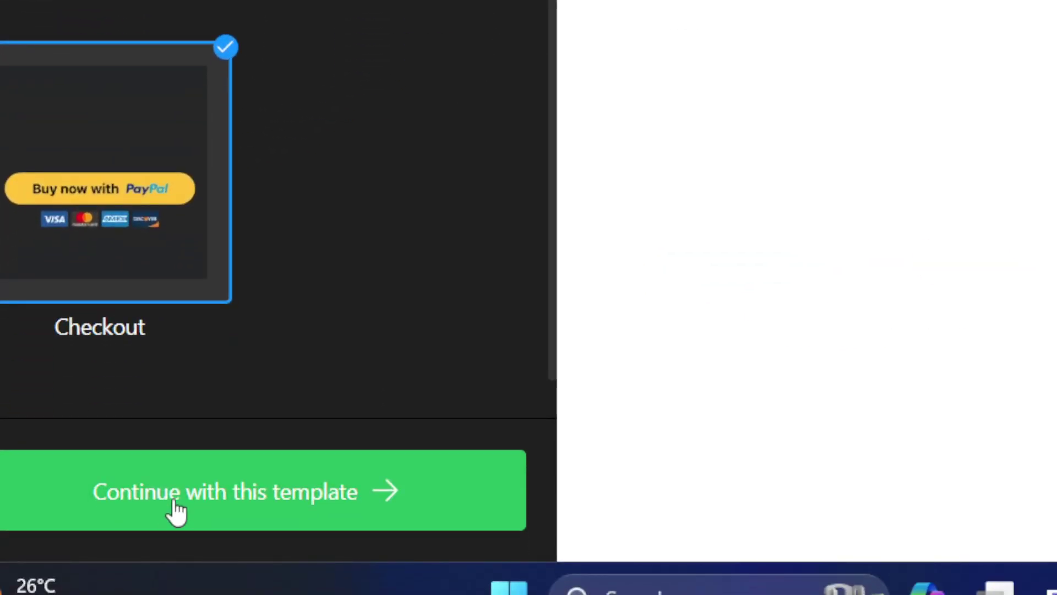
pyautogui.click(176, 511)
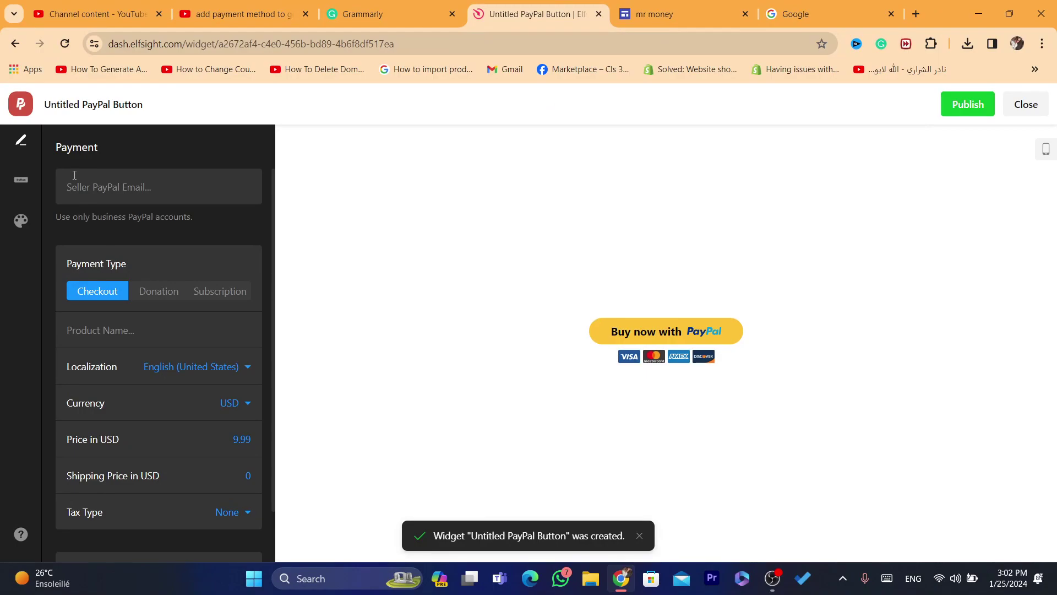
pyautogui.click(74, 175)
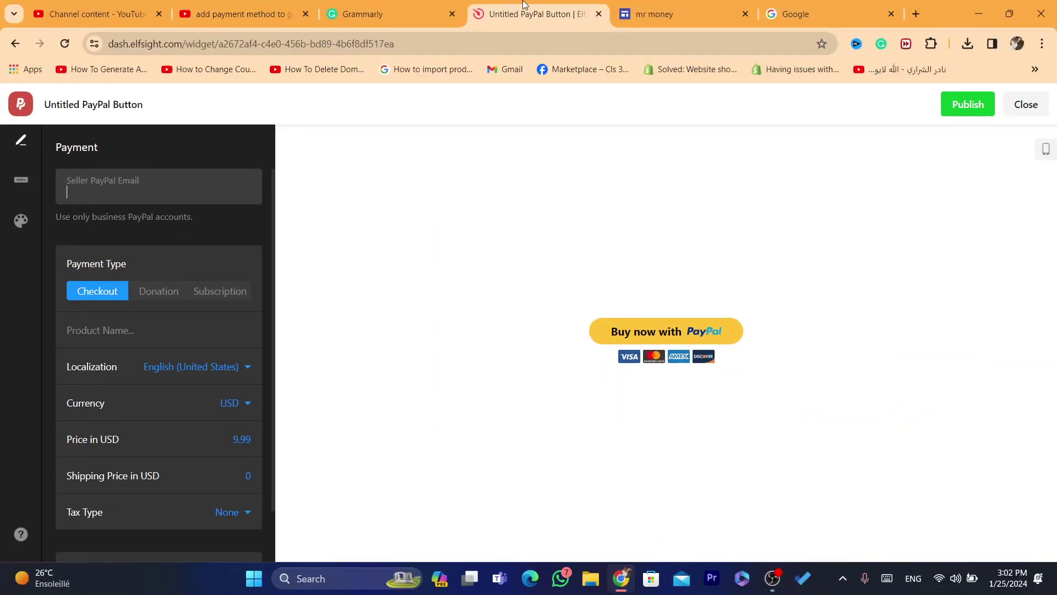
# Step: Open paypal.com/bizsignup, autofill the saved PayPal login, and select its email address
pyautogui.click(881, 6)
pyautogui.click(690, 39)
pyautogui.write('pa')
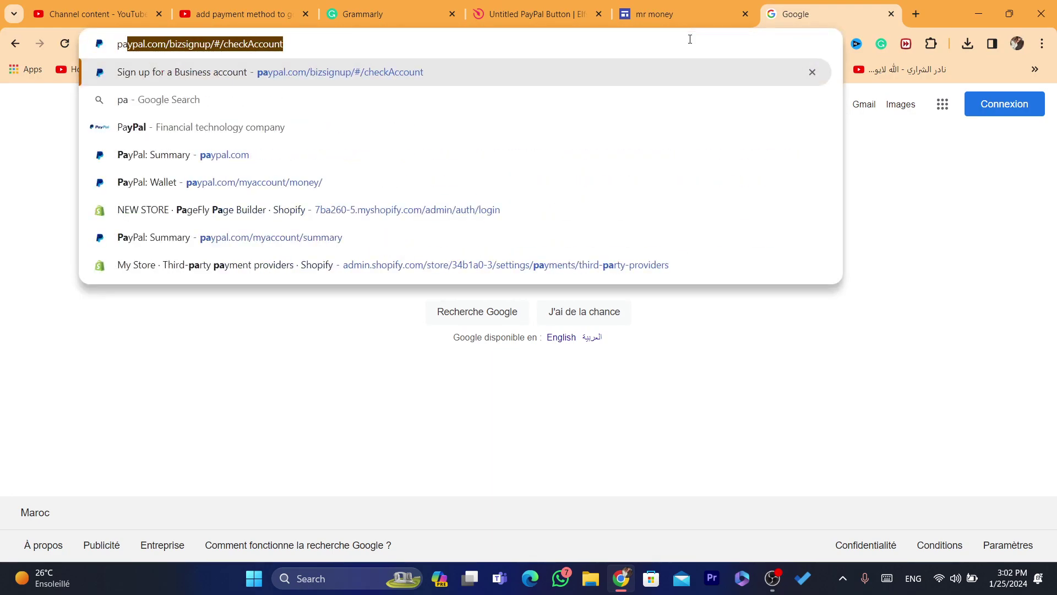
pyautogui.press('Return')
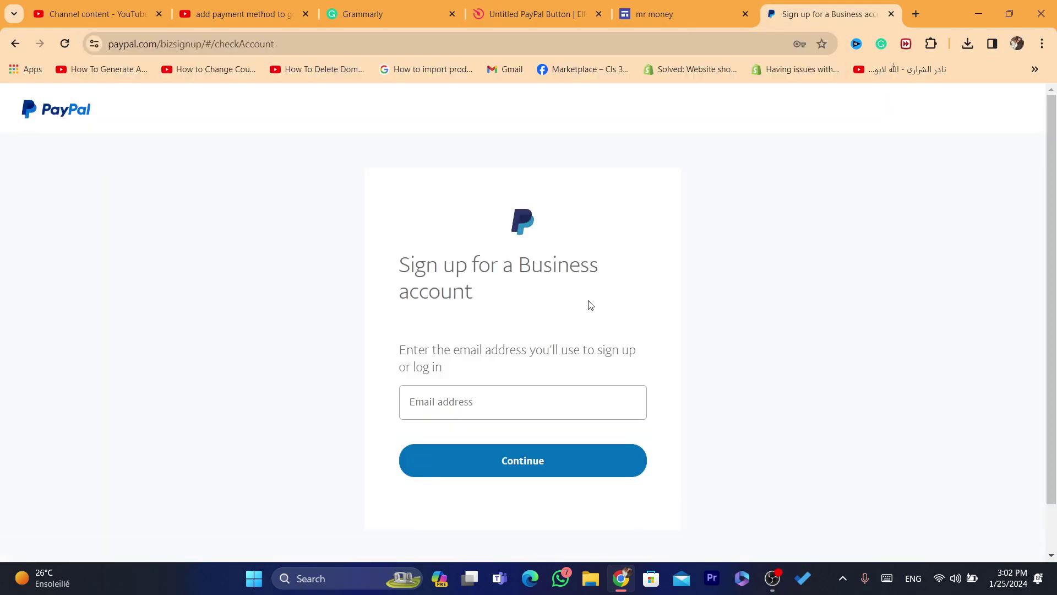
pyautogui.click(443, 401)
pyautogui.click(525, 438)
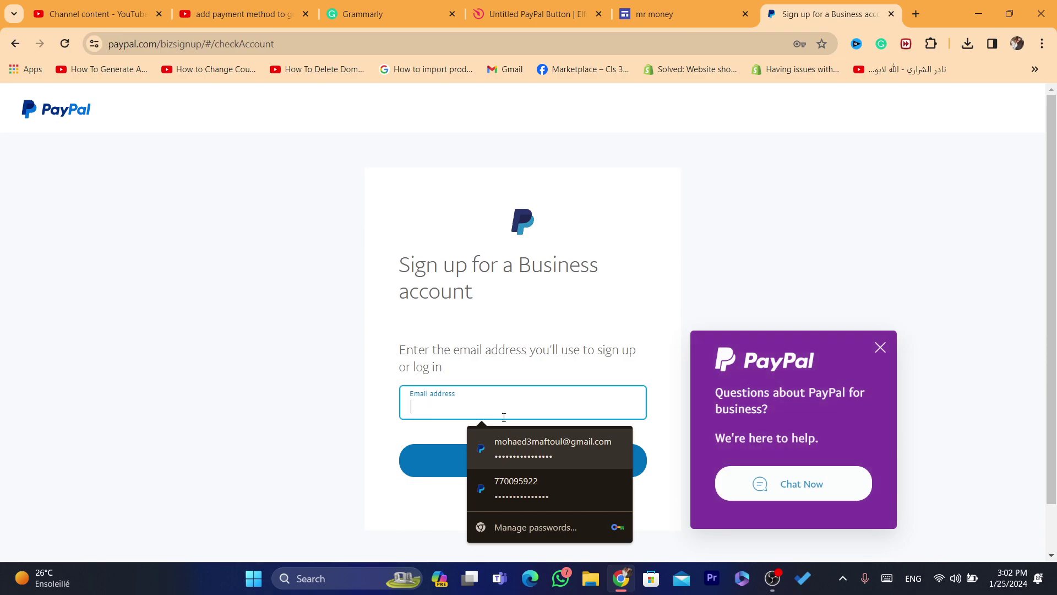
pyautogui.write('••••')
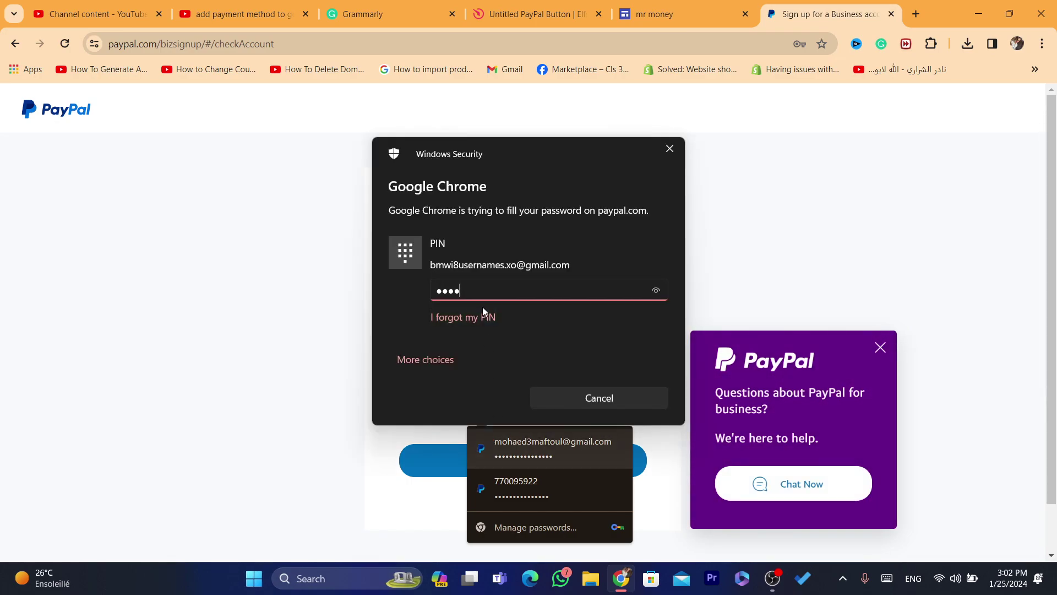
pyautogui.tripleClick(484, 408)
pyautogui.hotkey('ctrl', 'c')
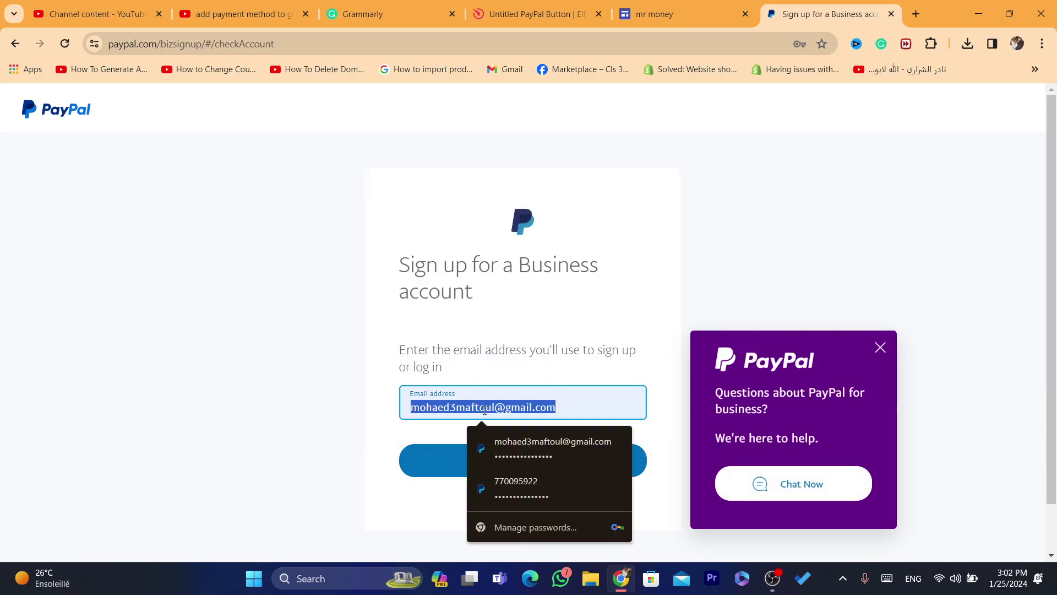
pyautogui.click(551, 6)
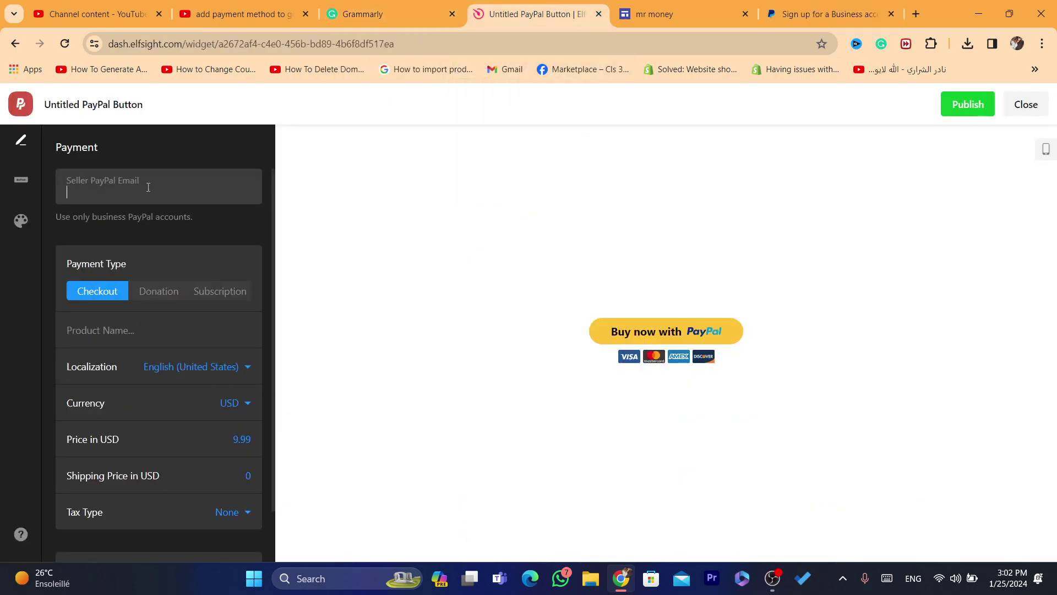
# Step: Paste the seller PayPal email, and set the Product Name to 'Get it here', copied from the site title
pyautogui.click(130, 194)
pyautogui.hotkey('ctrl', 'v')
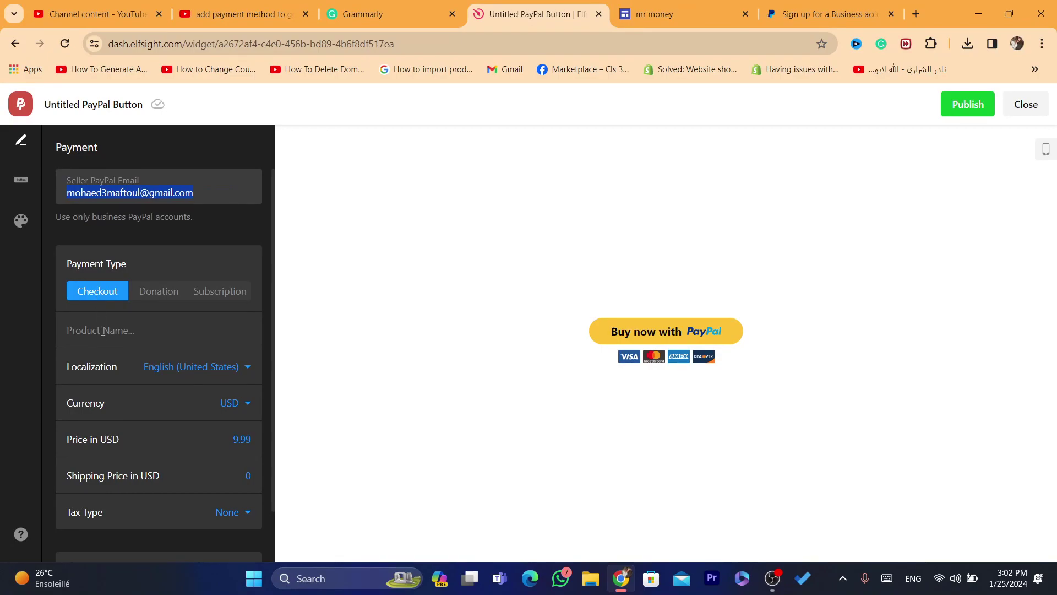
pyautogui.click(103, 337)
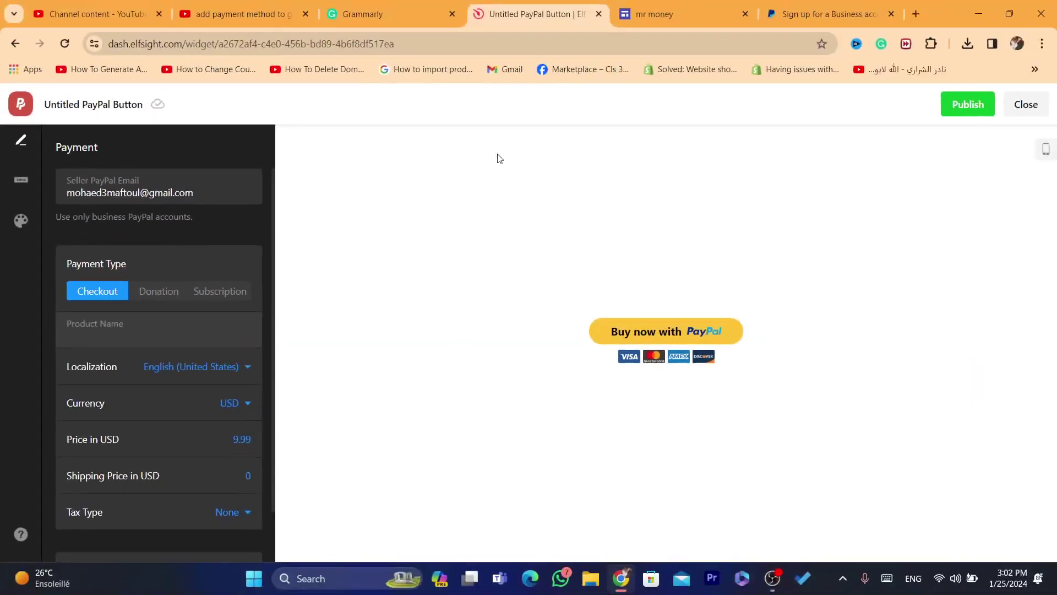
pyautogui.click(654, 14)
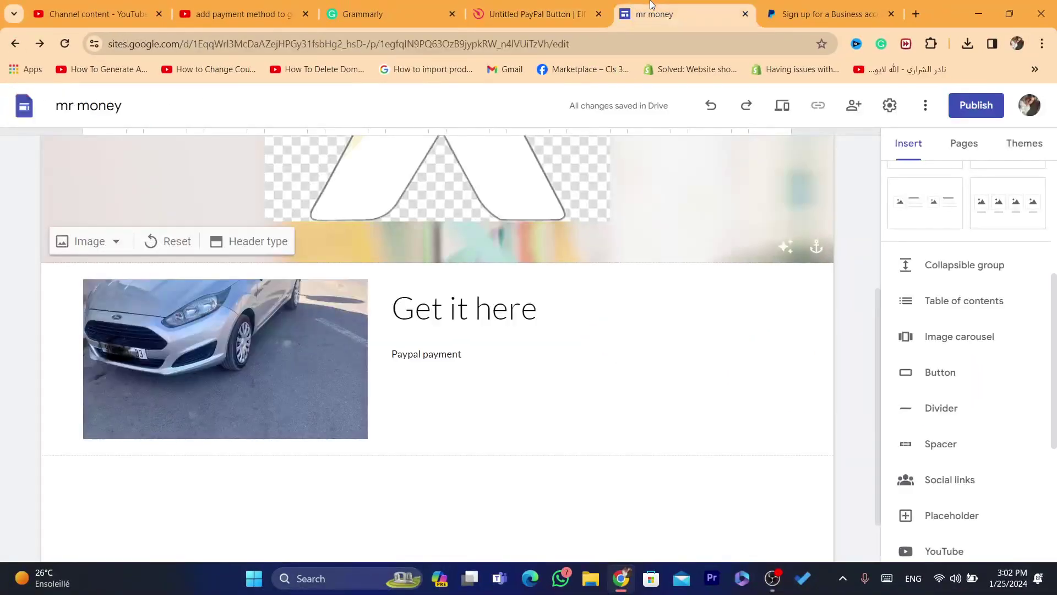
pyautogui.doubleClick(423, 323)
pyautogui.tripleClick(423, 323)
pyautogui.hotkey('ctrl', 'c')
pyautogui.click(537, 14)
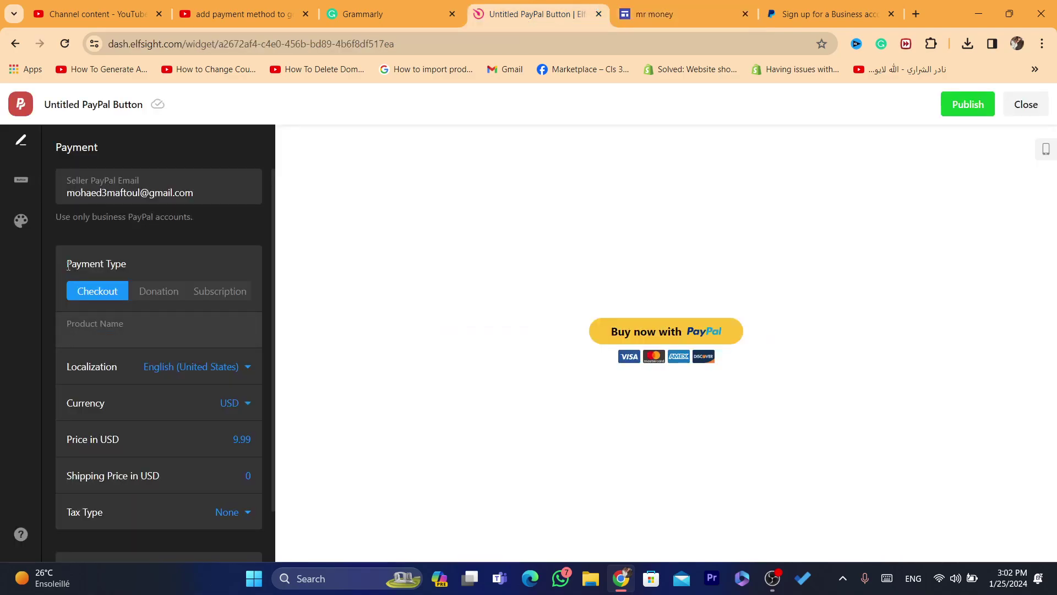
pyautogui.hotkey('ctrl', 'v')
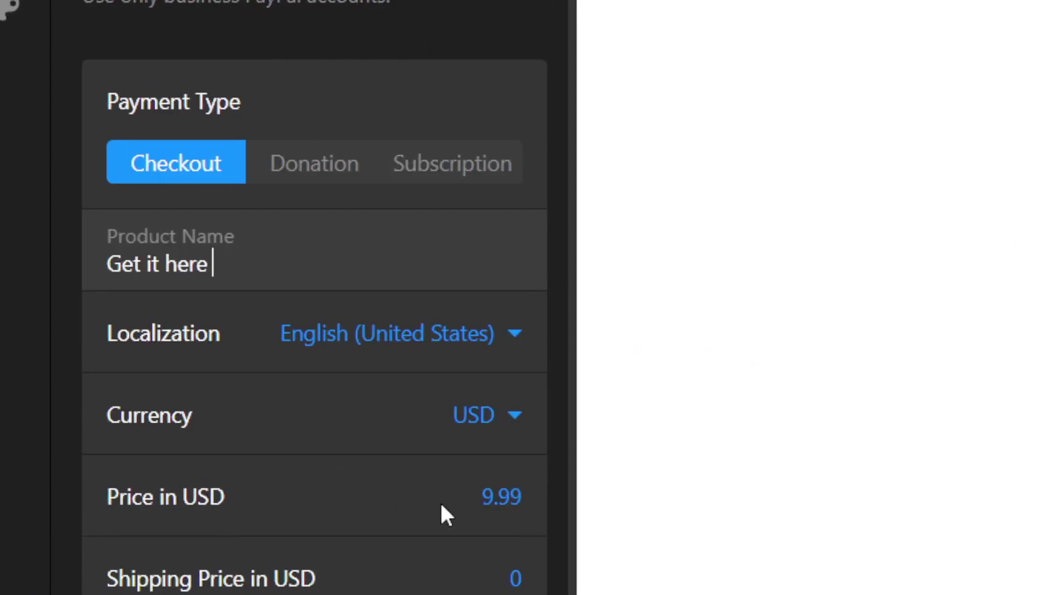
# Step: Change the Price in USD from 9.99 to 200, then select the 0 shipping price
pyautogui.click(246, 439)
pyautogui.doubleClick(249, 439)
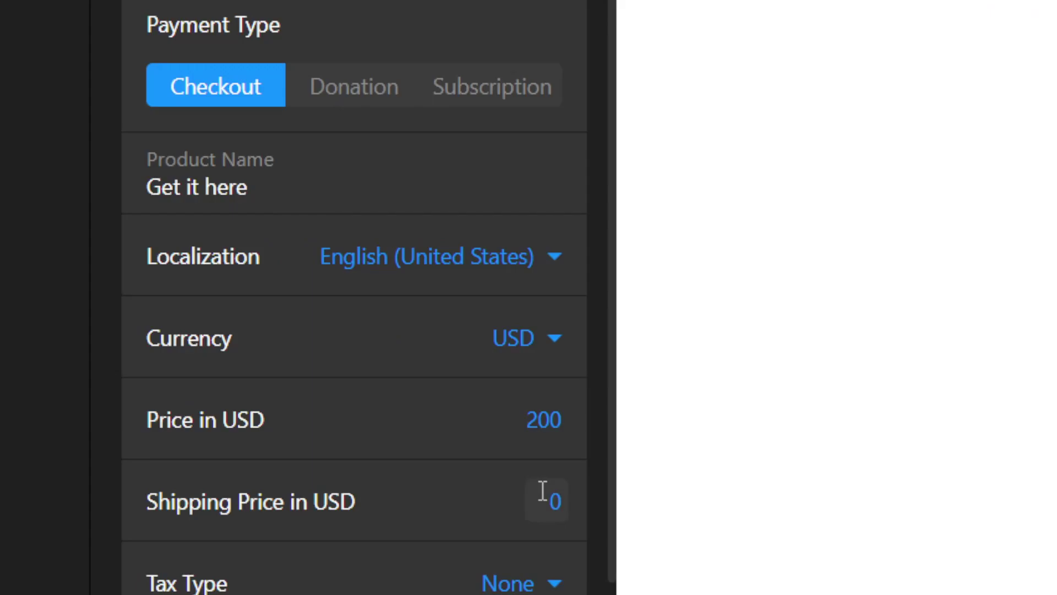
pyautogui.doubleClick(250, 472)
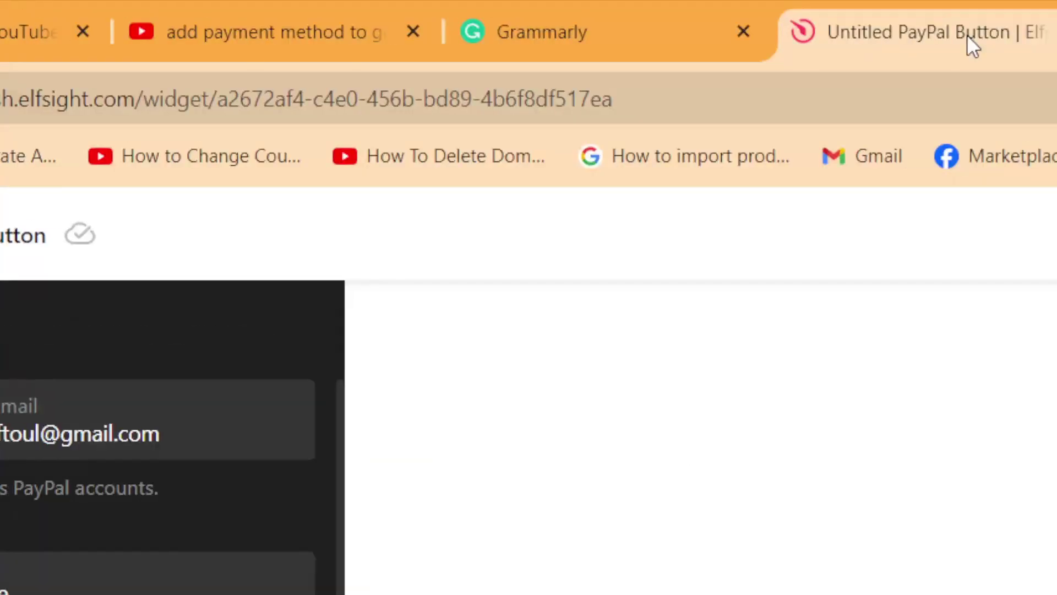
pyautogui.click(710, 10)
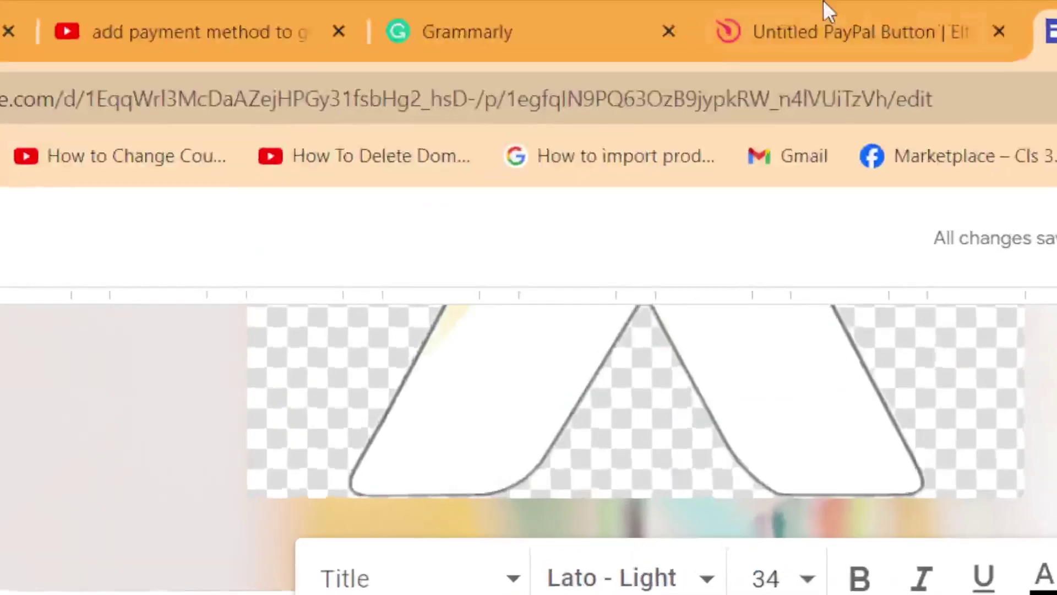
pyautogui.click(520, 7)
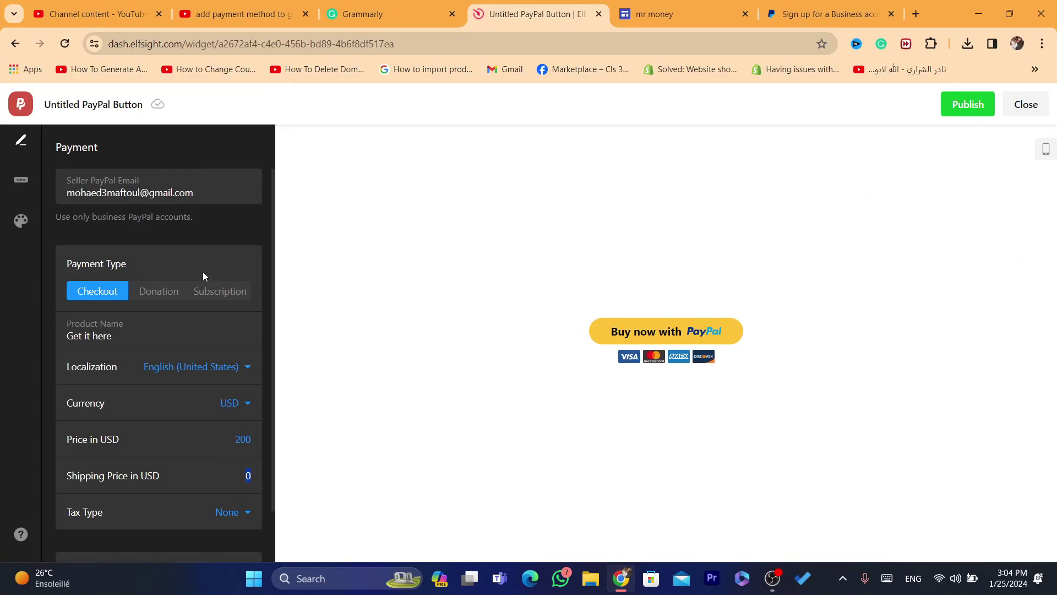
# Step: Leave the Redirect URL field blank and publish the PayPal button widget's changes
pyautogui.scroll(-1, 273, 317)
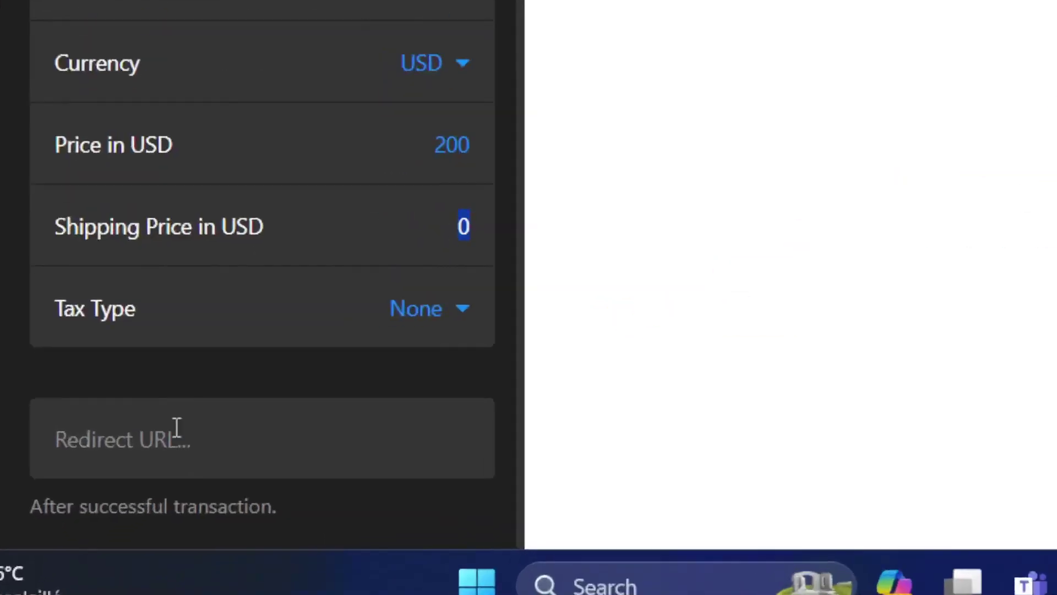
pyautogui.click(119, 509)
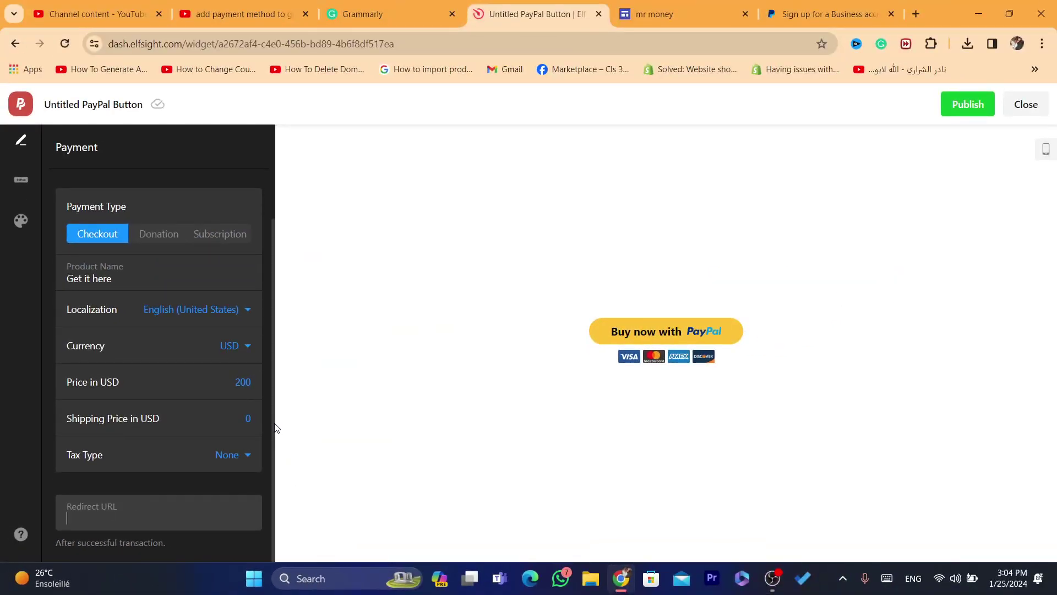
pyautogui.scroll(1, 273, 431)
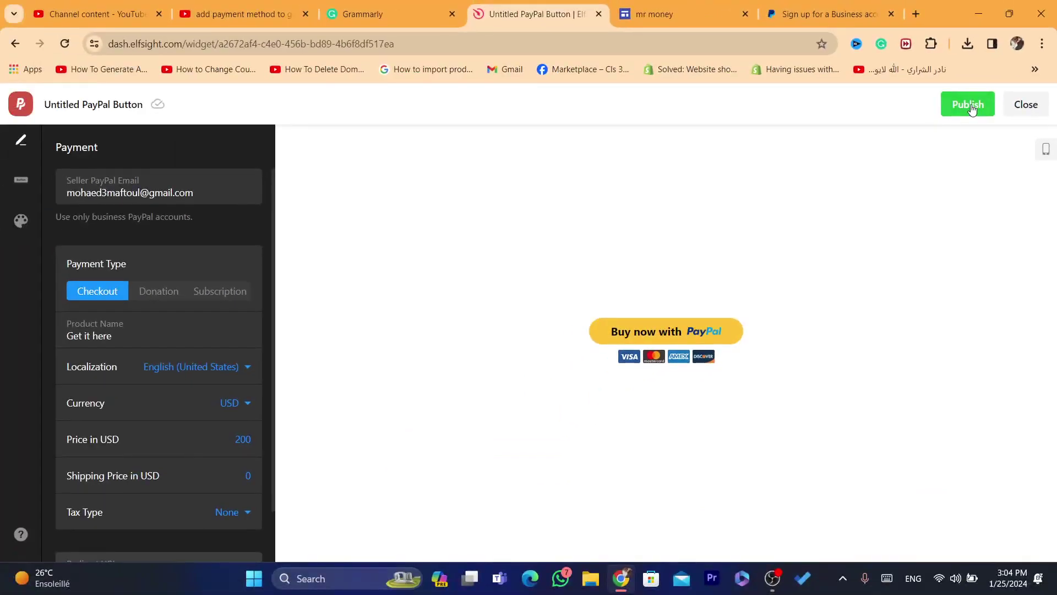
pyautogui.click(971, 109)
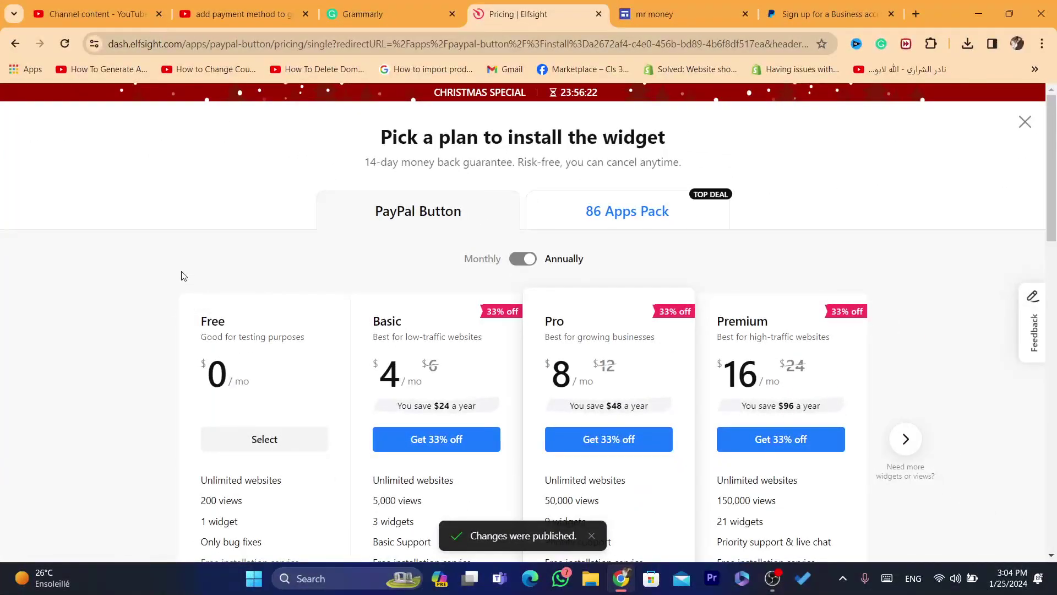
# Step: Choose Elfsight's Free plan for the PayPal button widget
pyautogui.moveTo(374, 127); pyautogui.dragTo(666, 161)
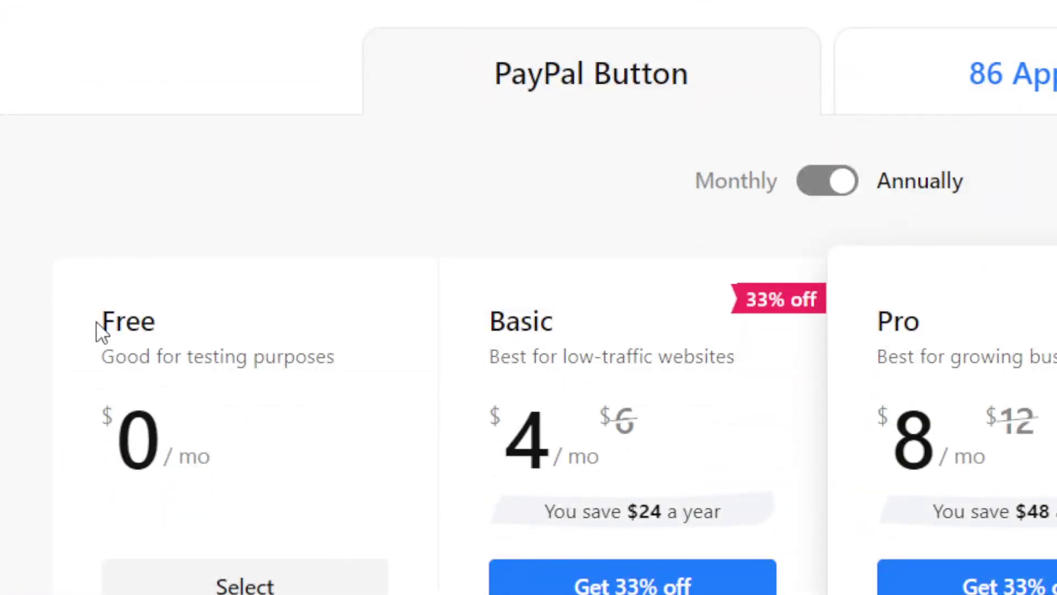
pyautogui.moveTo(102, 331); pyautogui.dragTo(309, 431)
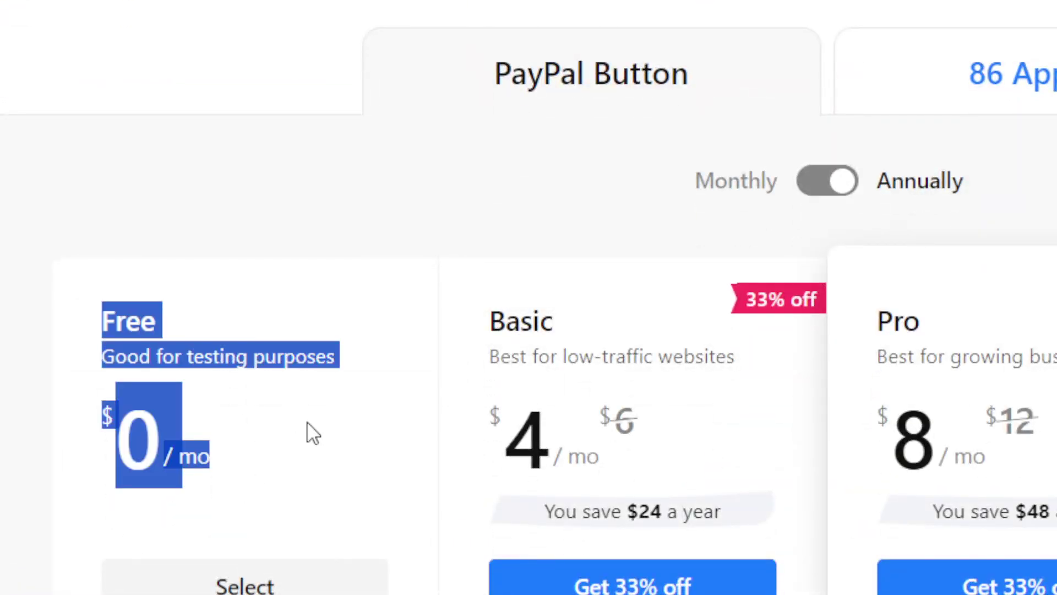
pyautogui.click(308, 431)
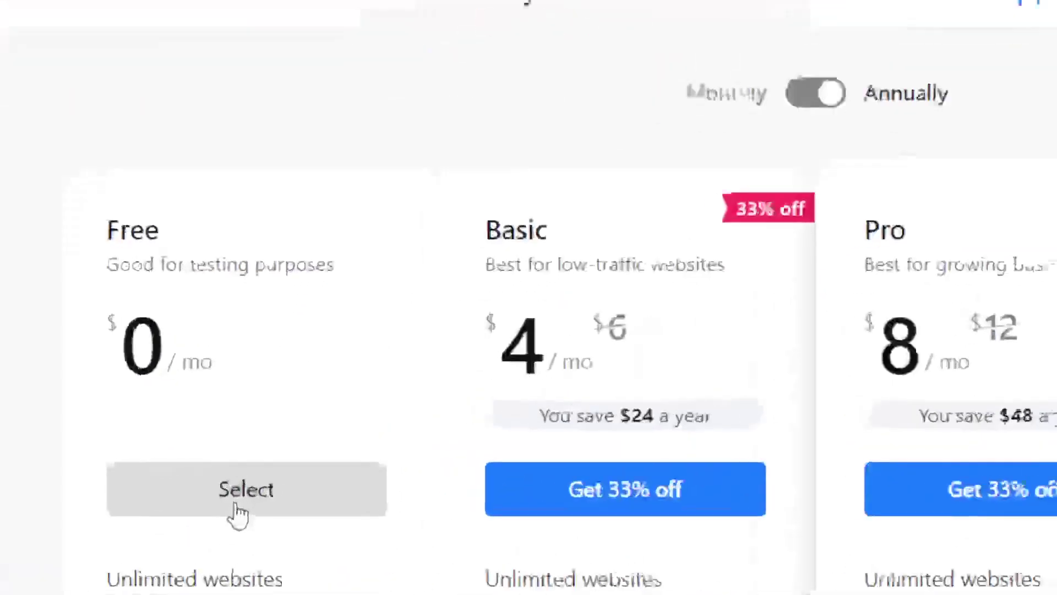
pyautogui.click(259, 443)
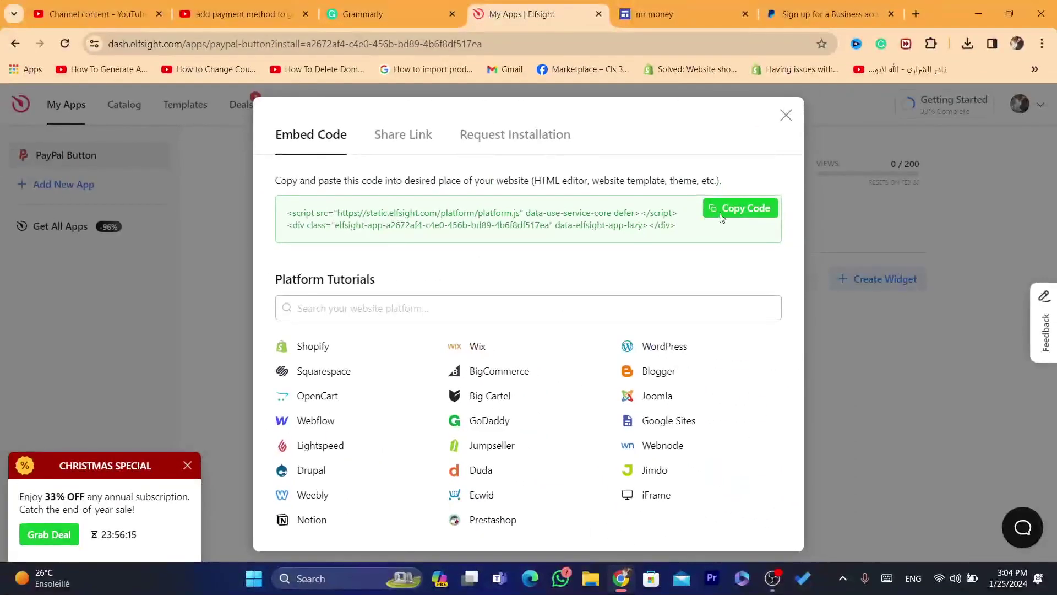
# Step: Copy the widget's embed code and switch back to the mr money Sites tab
pyautogui.click(593, 138)
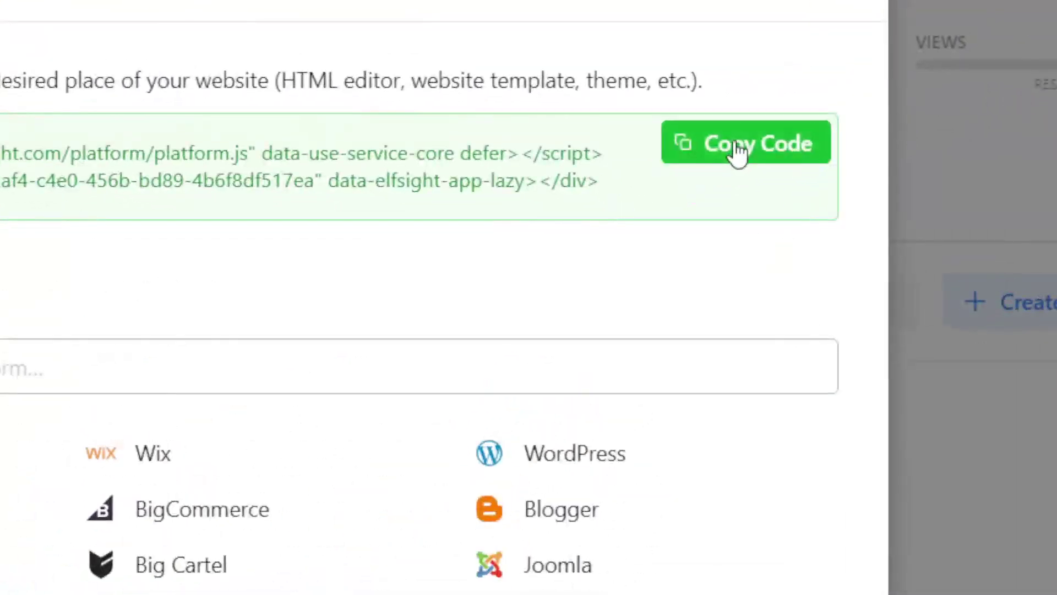
pyautogui.click(738, 149)
pyautogui.click(688, 14)
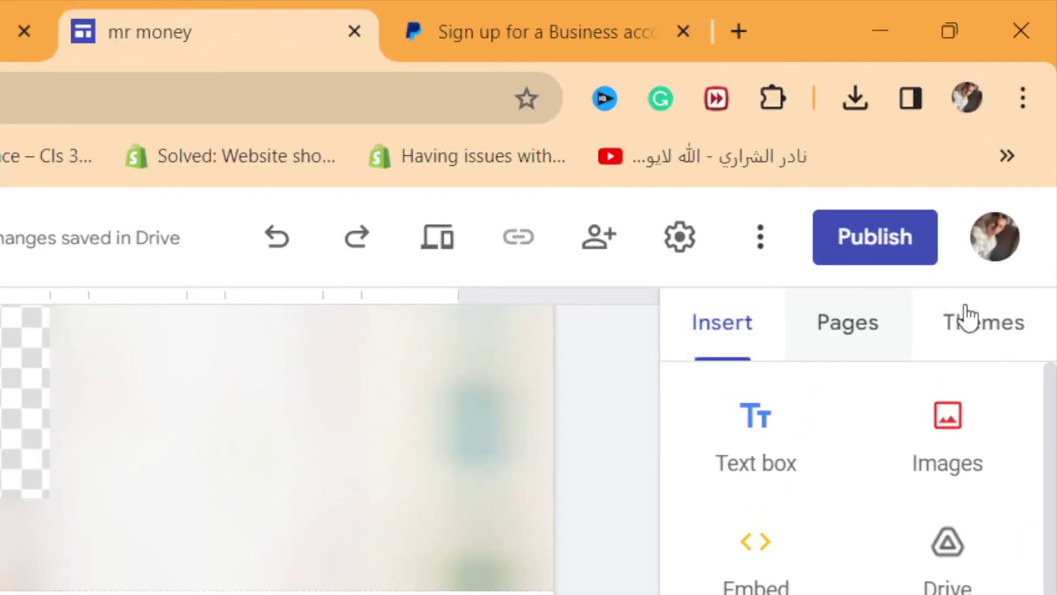
# Step: Paste the Elfsight code into a Google Sites Embed code box and insert it
pyautogui.click(843, 315)
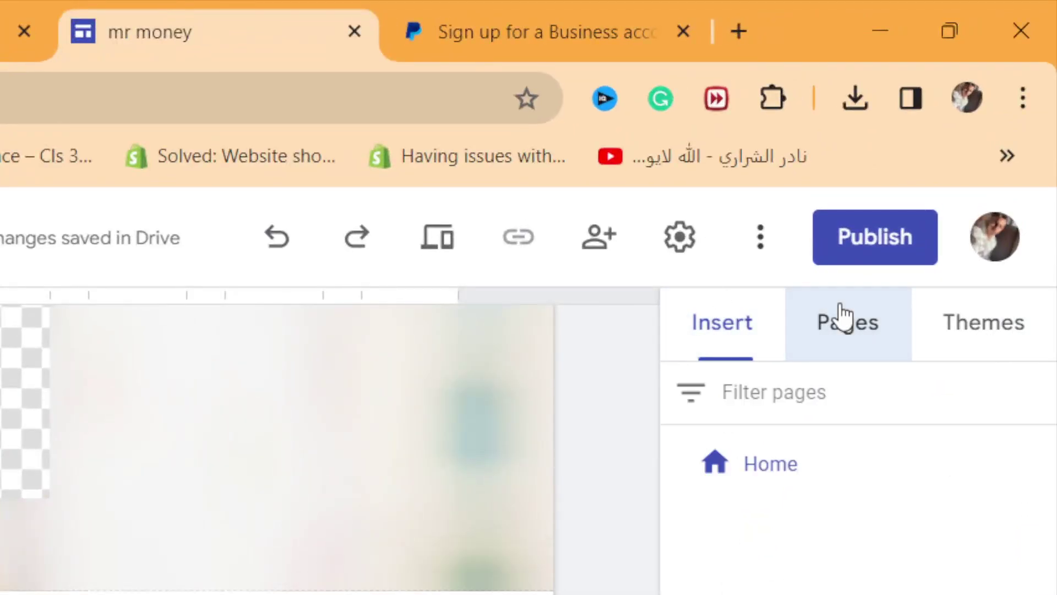
pyautogui.click(978, 320)
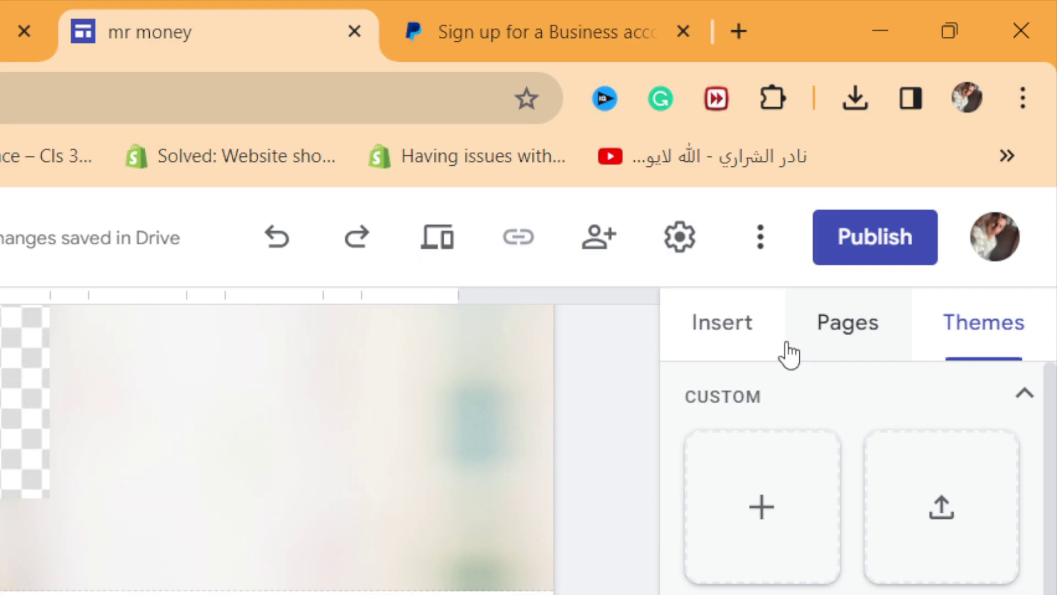
pyautogui.click(714, 344)
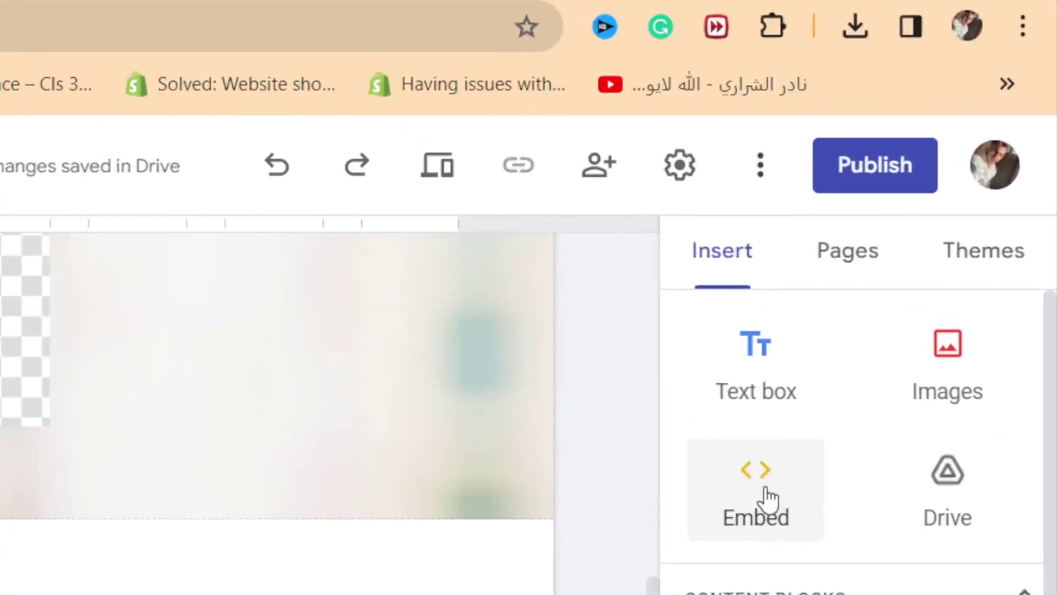
pyautogui.click(927, 247)
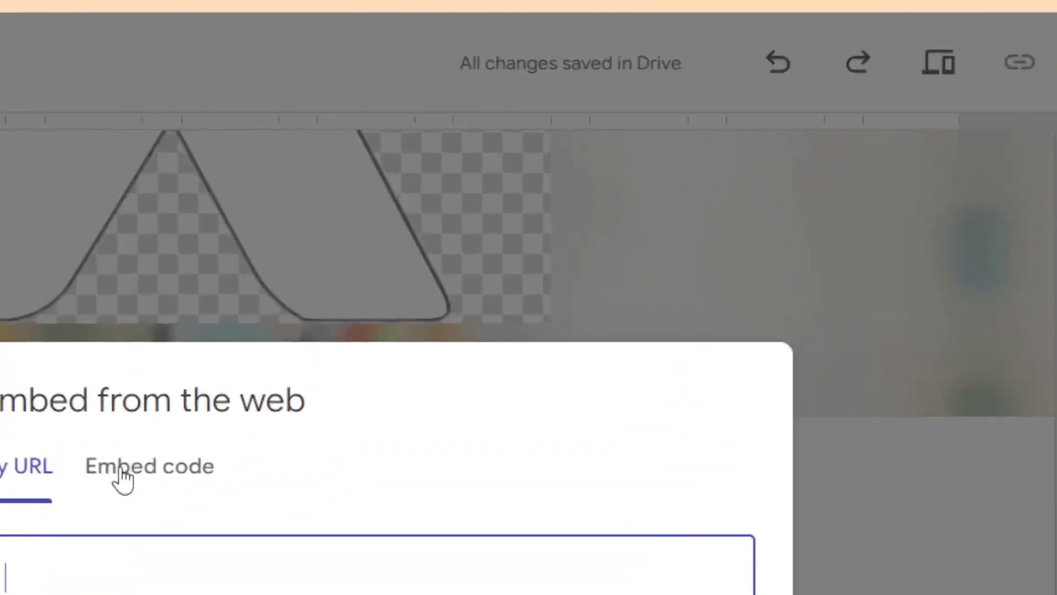
pyautogui.click(124, 478)
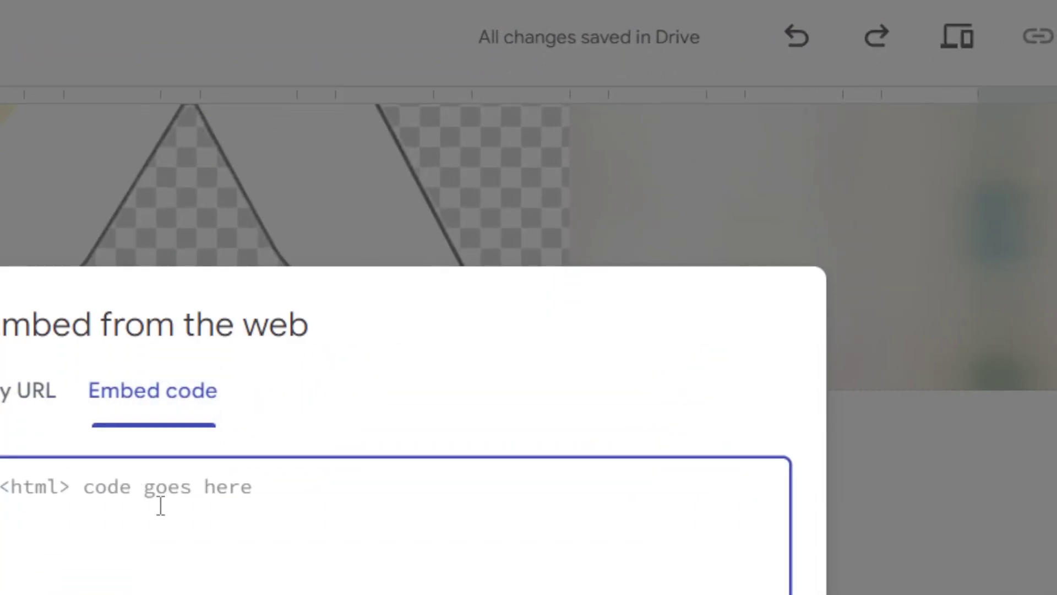
pyautogui.hotkey('ctrl', 'v')
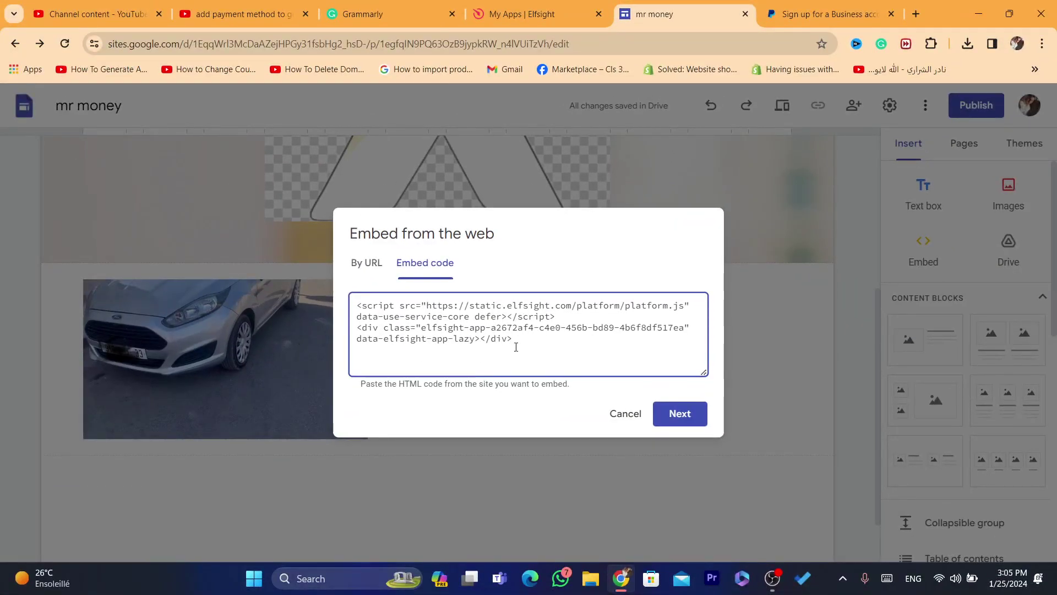
pyautogui.hotkey('ctrl', 'a')
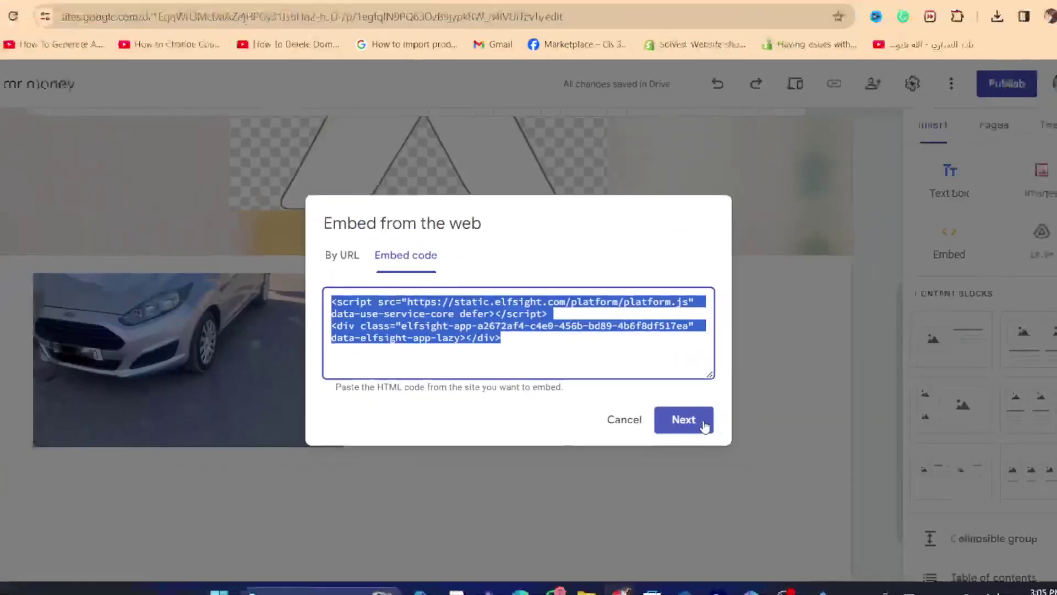
pyautogui.click(680, 413)
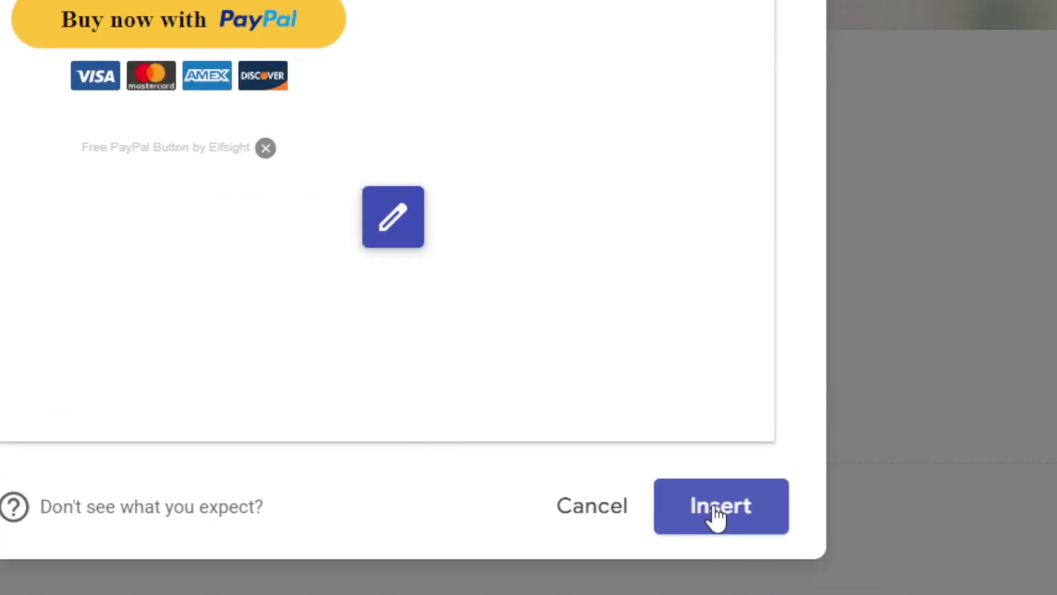
pyautogui.click(717, 515)
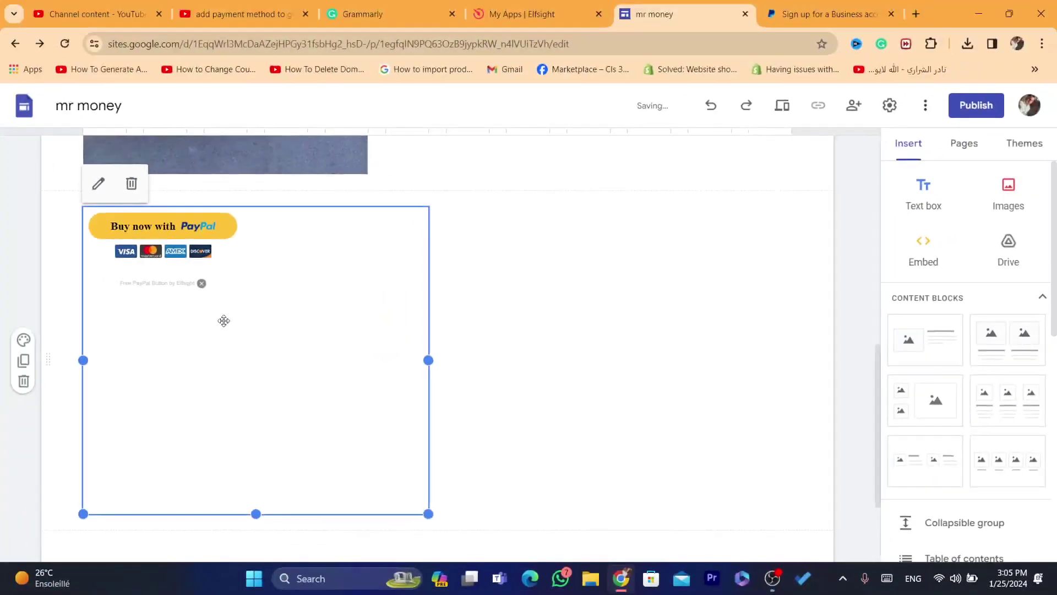
# Step: Drag the PayPal embed beside the car photo and open the Publish settings
pyautogui.moveTo(224, 318); pyautogui.dragTo(503, 276)
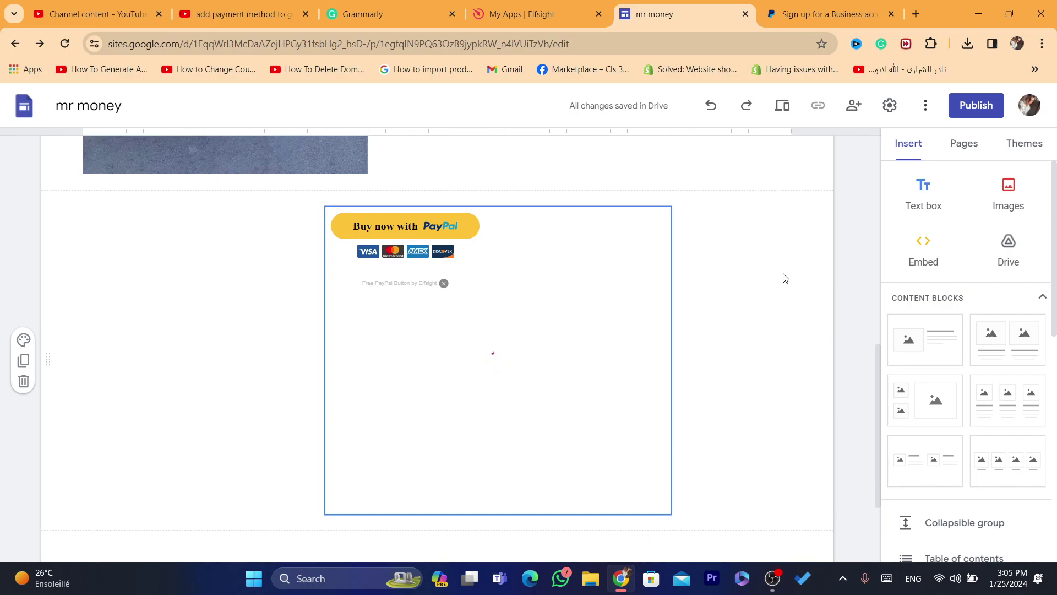
pyautogui.moveTo(590, 428); pyautogui.dragTo(393, 287)
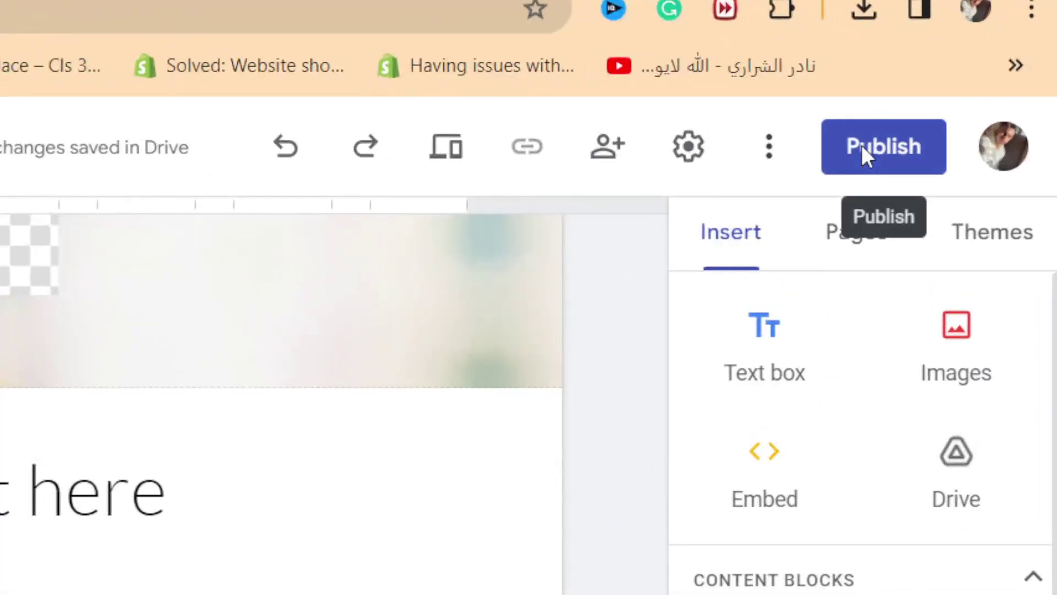
pyautogui.click(967, 109)
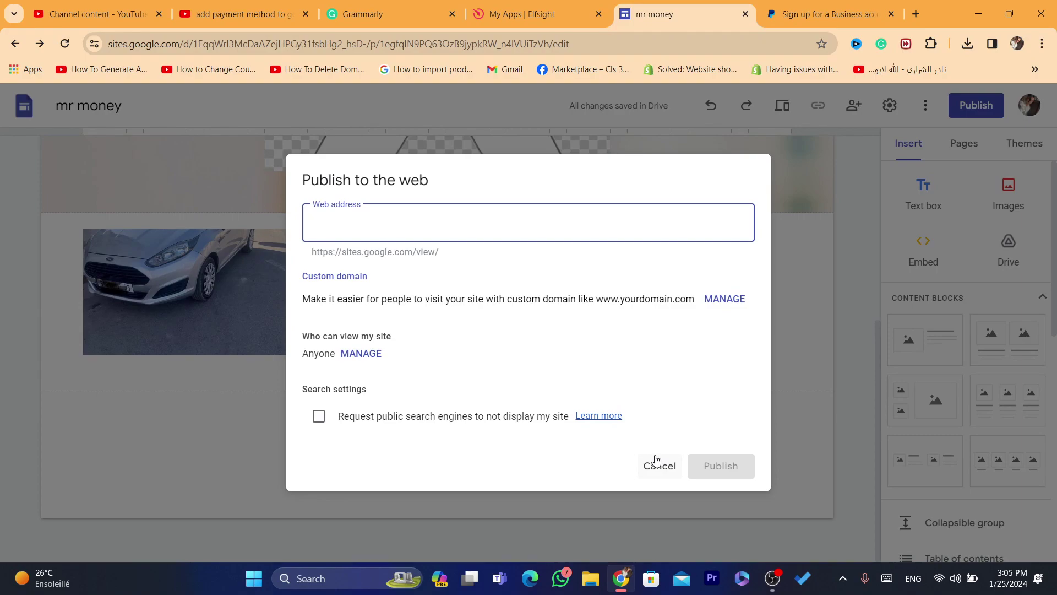
# Step: Cancel publishing and preview the site, scrolling down to the PayPal button
pyautogui.click(656, 463)
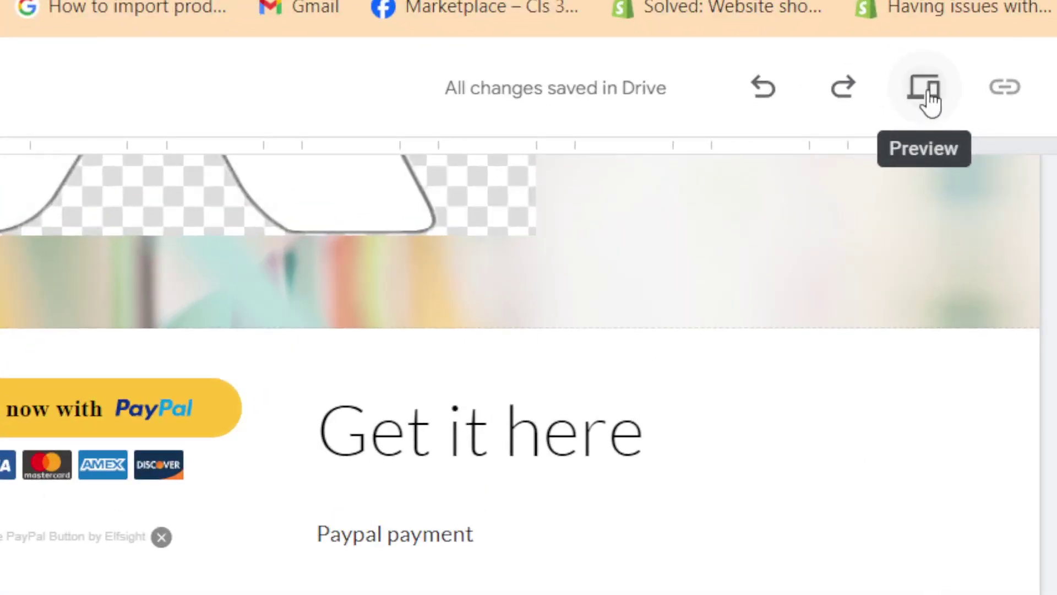
pyautogui.click(787, 111)
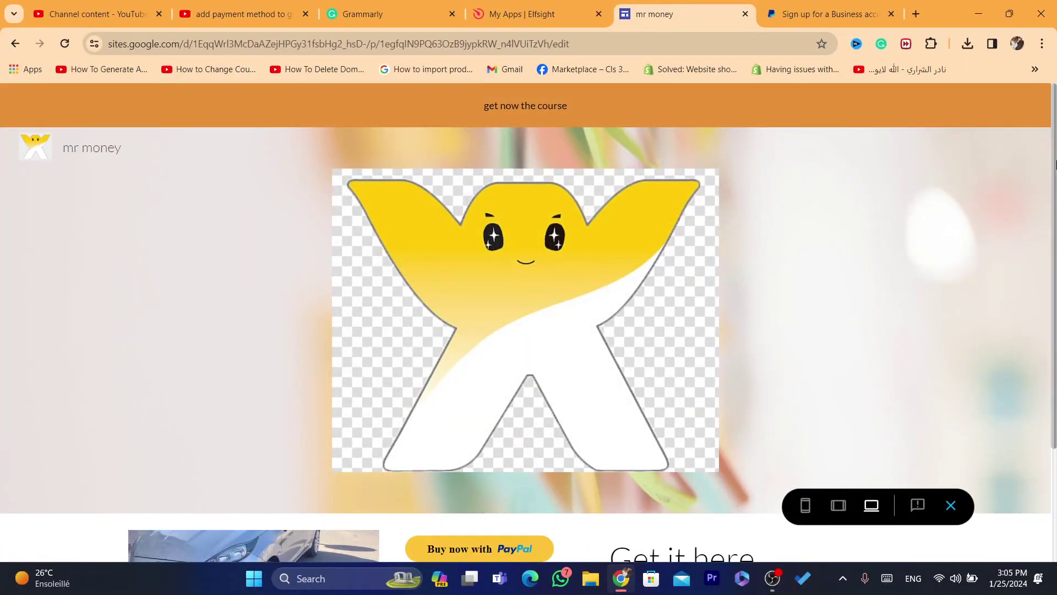
pyautogui.scroll(-3, 576, 275)
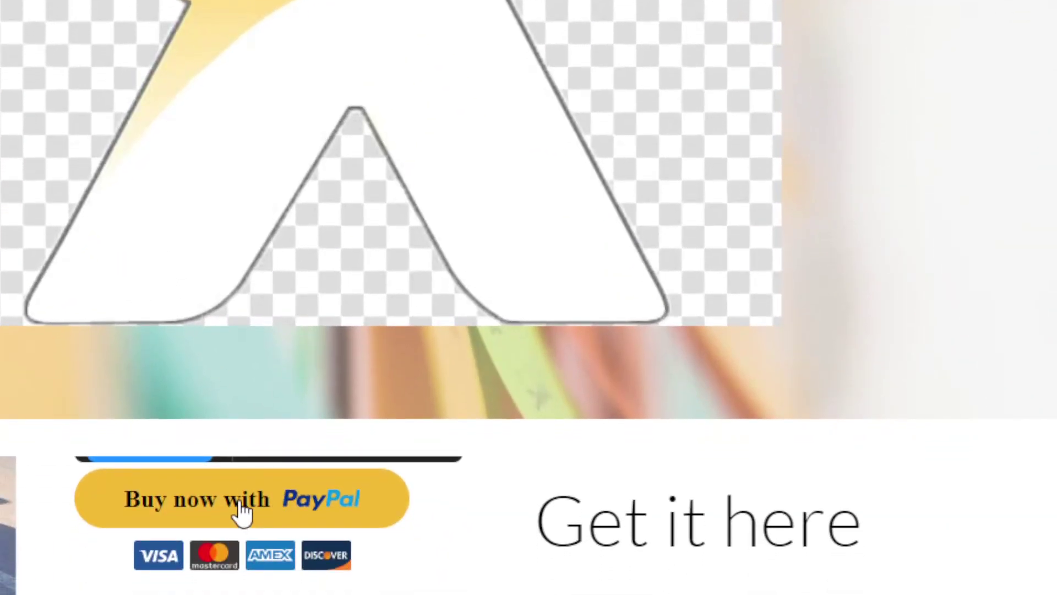
# Step: Test Buy now, check the Get it here 200.00 USD checkout, then close it
pyautogui.click(480, 408)
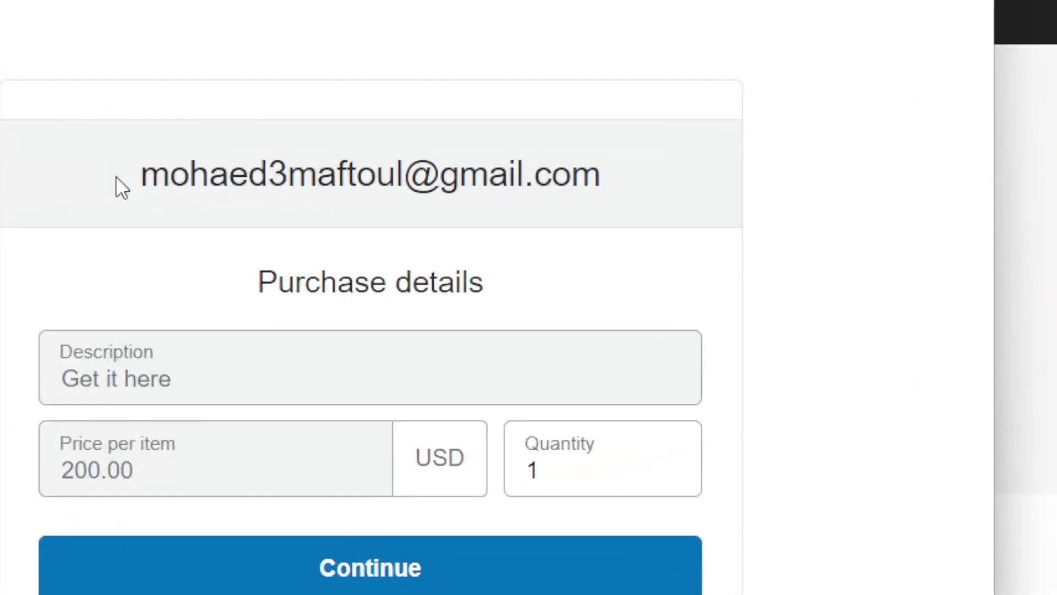
pyautogui.moveTo(422, 224); pyautogui.dragTo(676, 219)
pyautogui.tripleClick(467, 172)
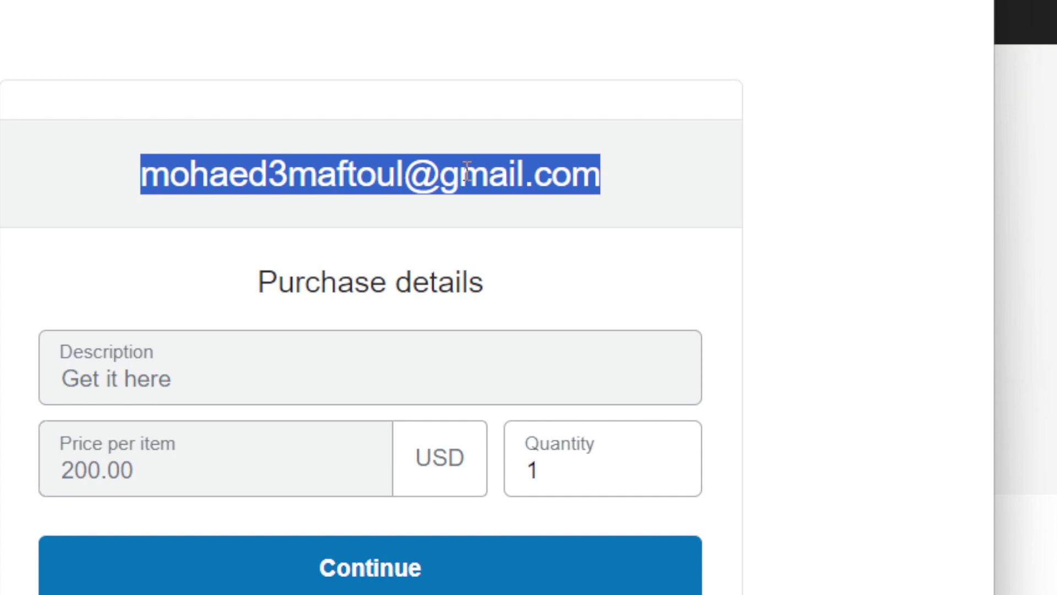
pyautogui.doubleClick(222, 157)
pyautogui.click(223, 157)
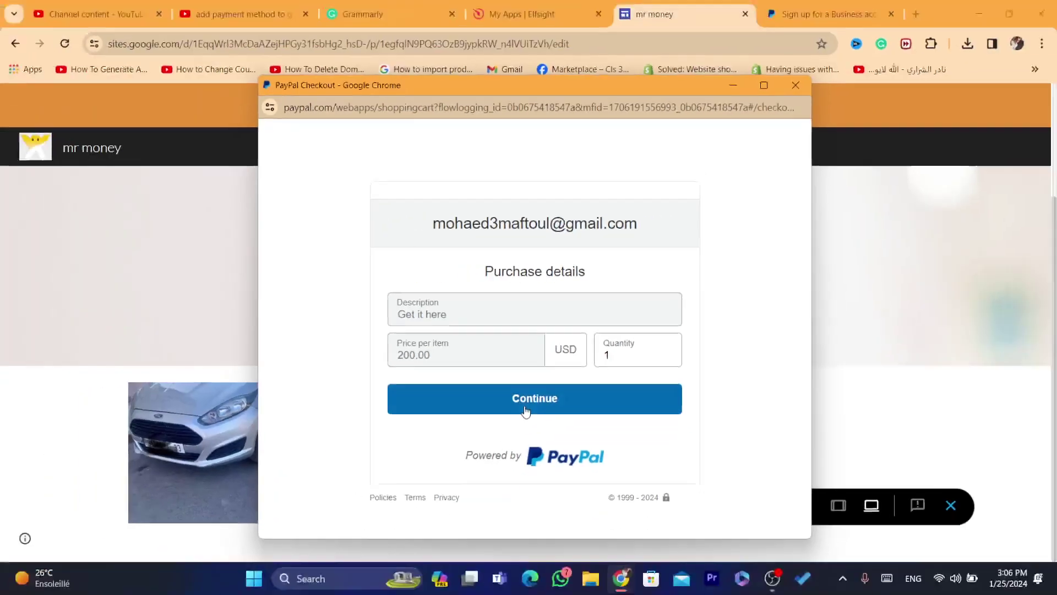
pyautogui.click(795, 85)
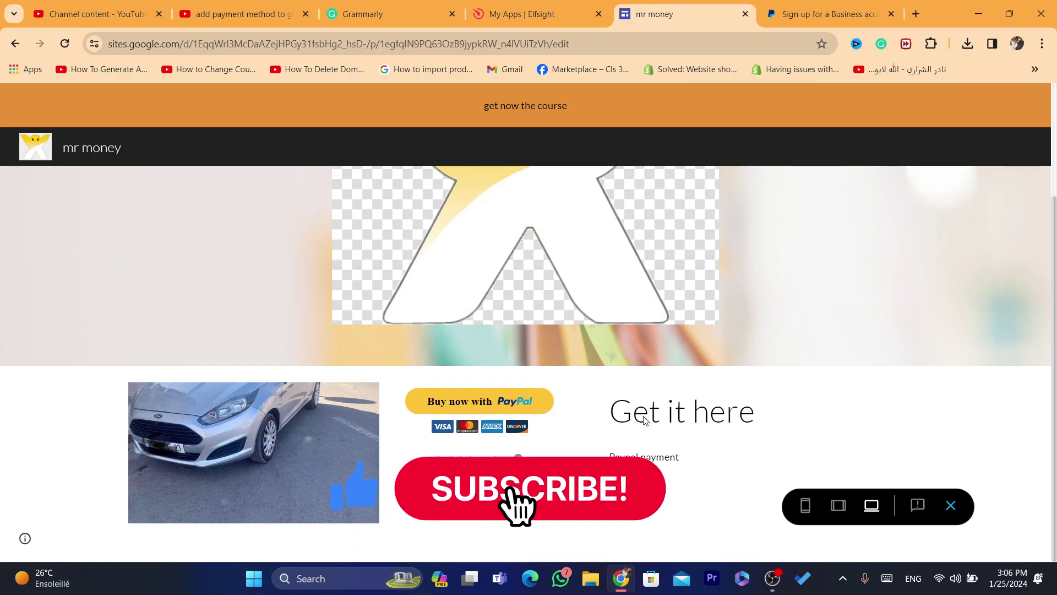
# Step: Switch the preview to phone layout and scroll down to the Buy now button
pyautogui.click(805, 507)
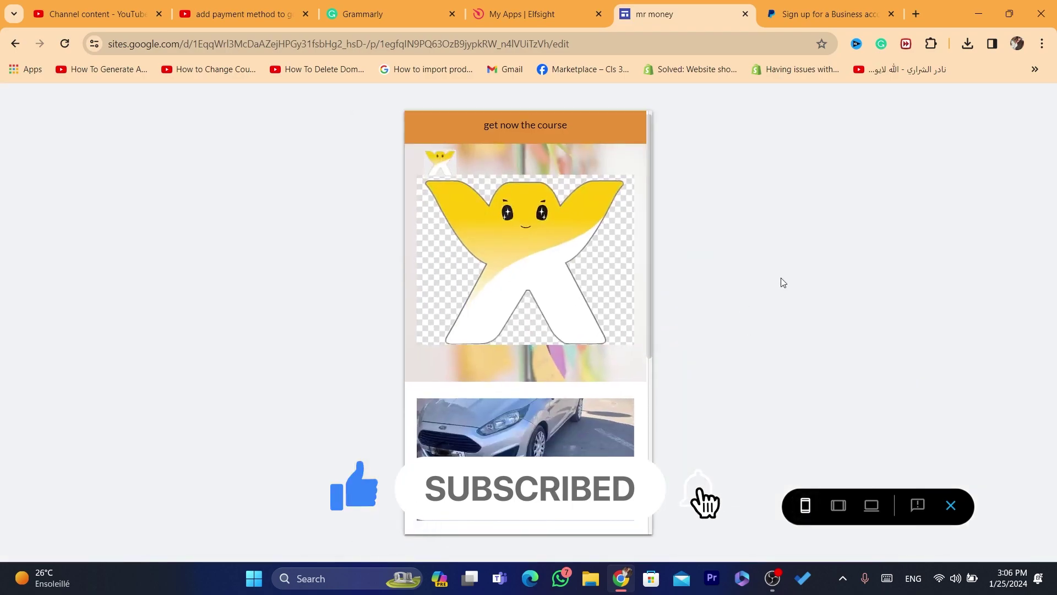
pyautogui.moveTo(651, 277); pyautogui.dragTo(654, 384)
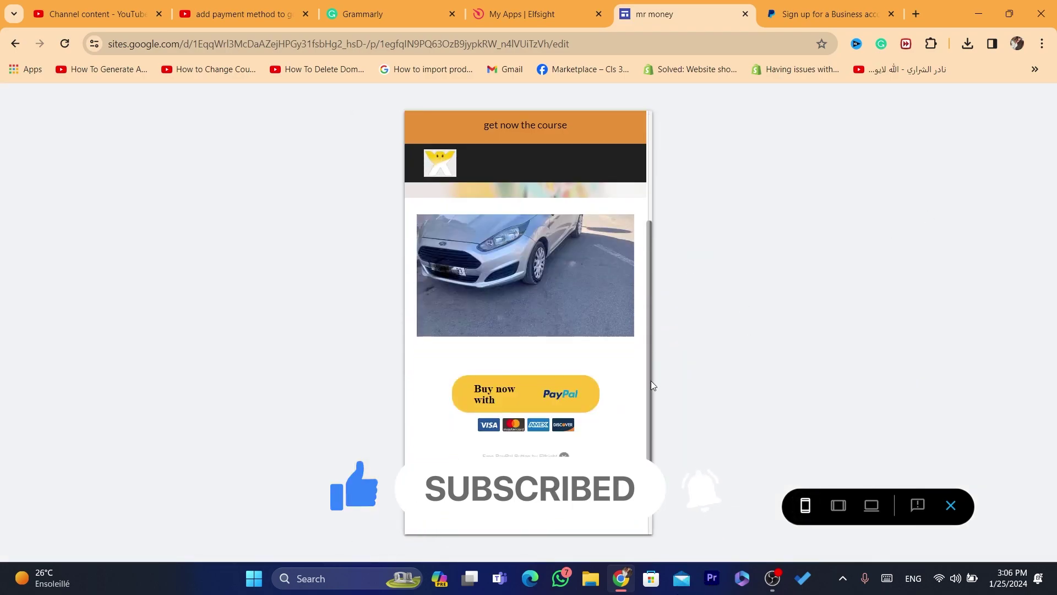
pyautogui.scroll(-1, 503, 371)
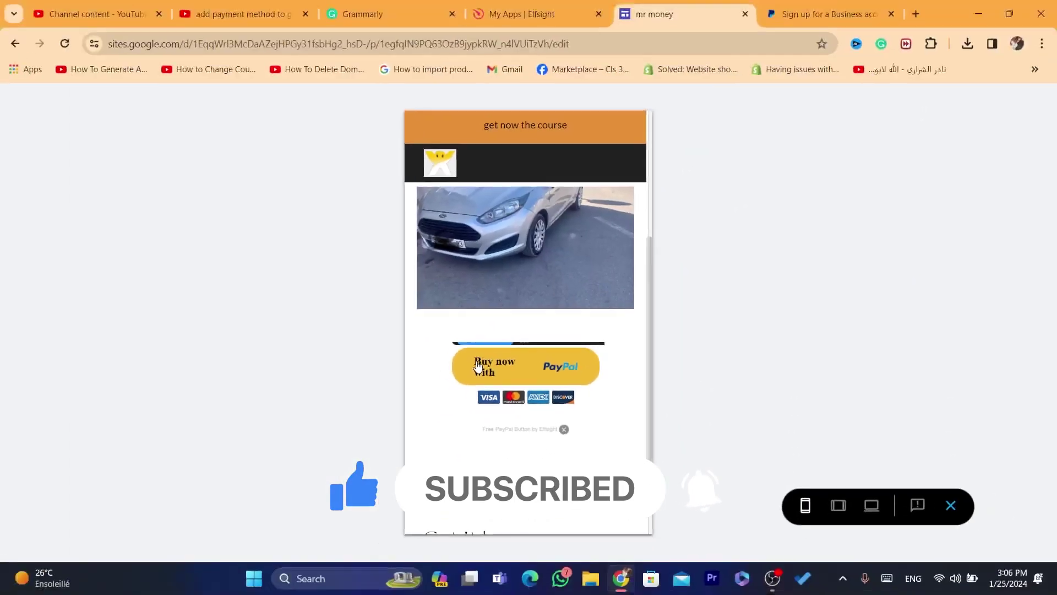